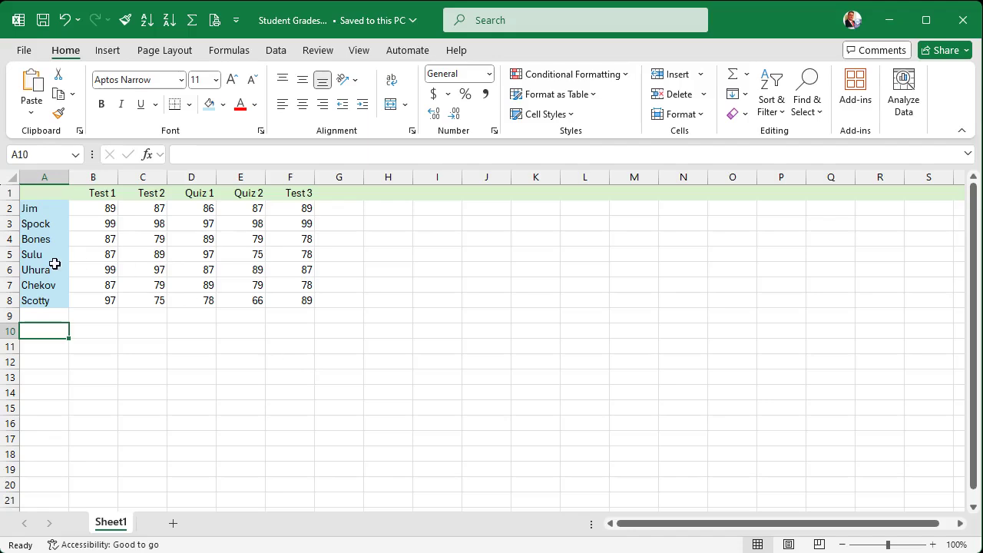
click(5, 239)
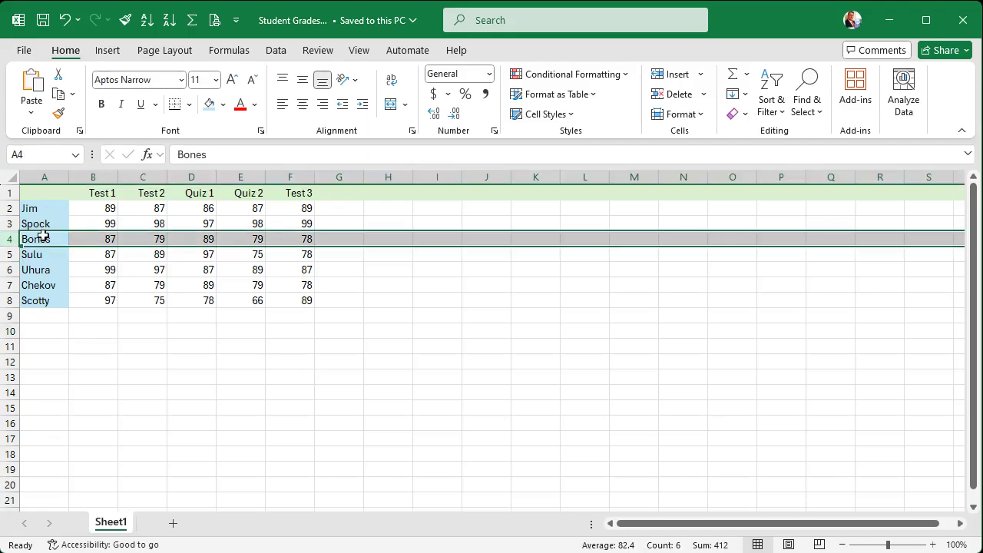
click(40, 237)
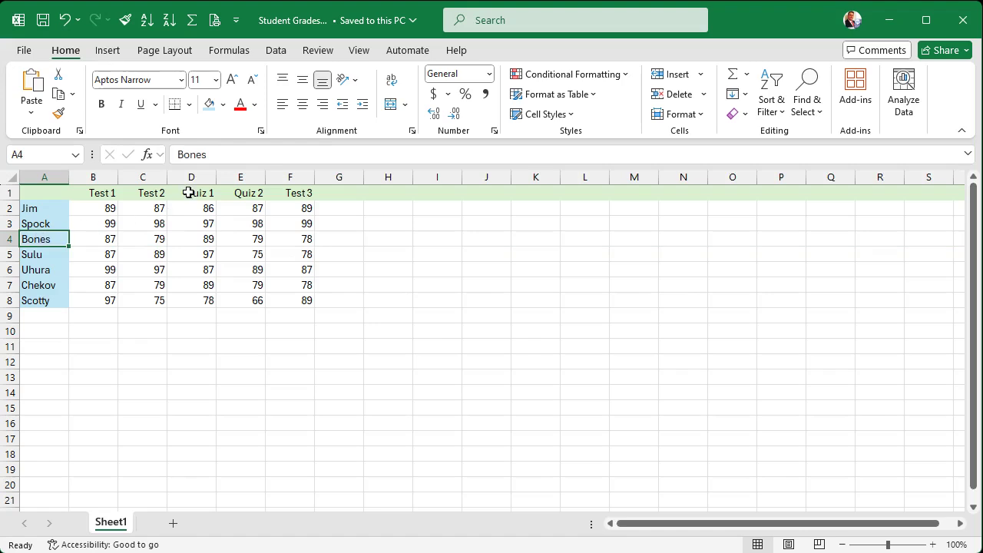
click(188, 193)
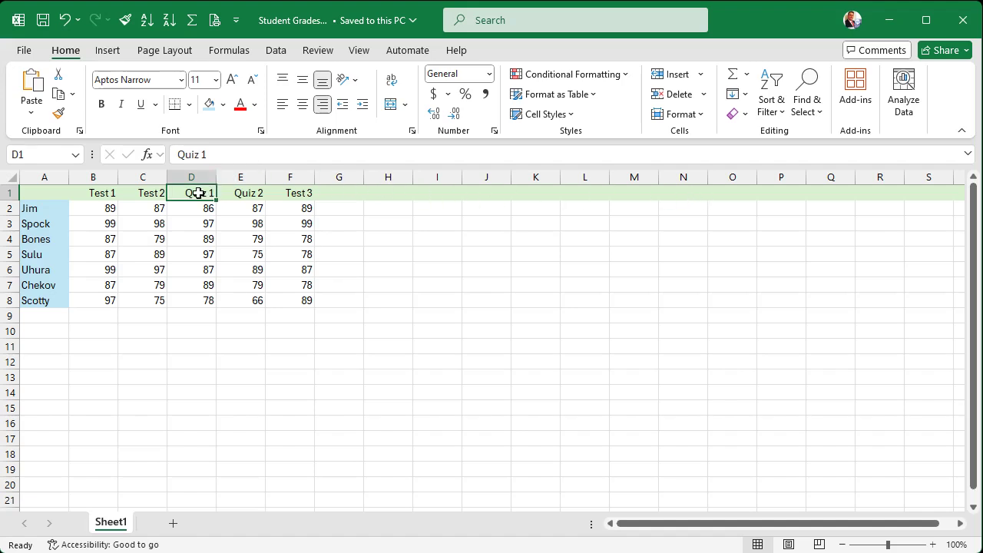
click(197, 254)
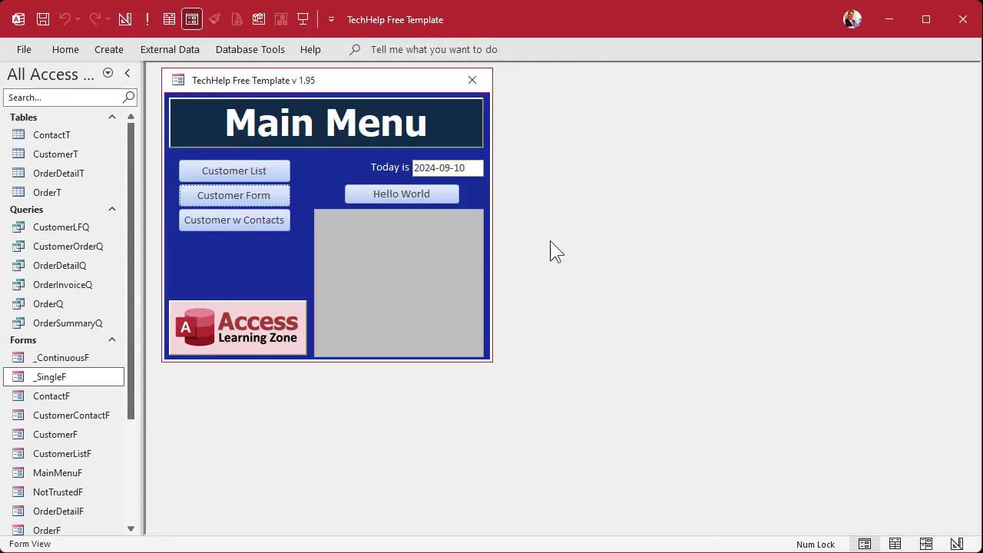
In Access, close the Main Menu form and start a new table in design view
click(472, 80)
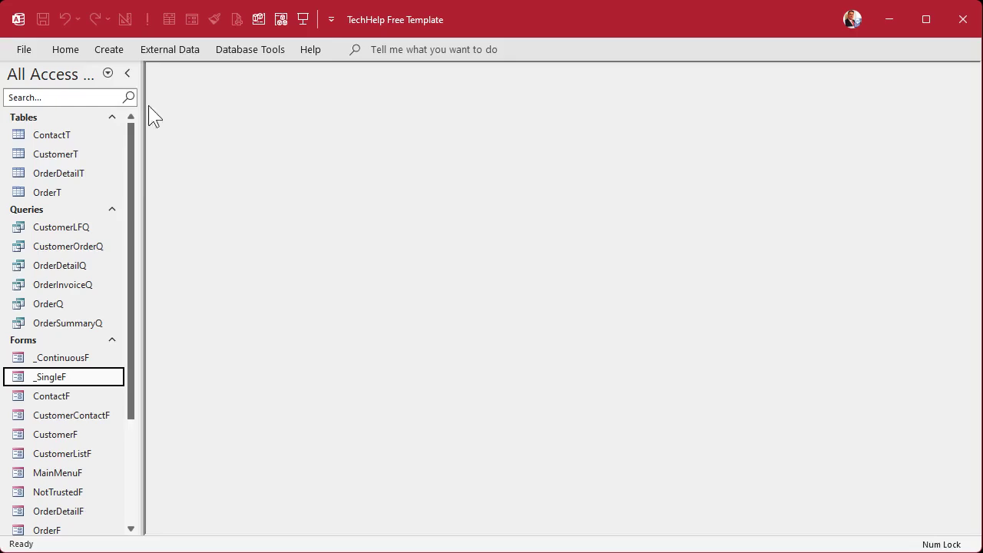
click(110, 51)
click(129, 98)
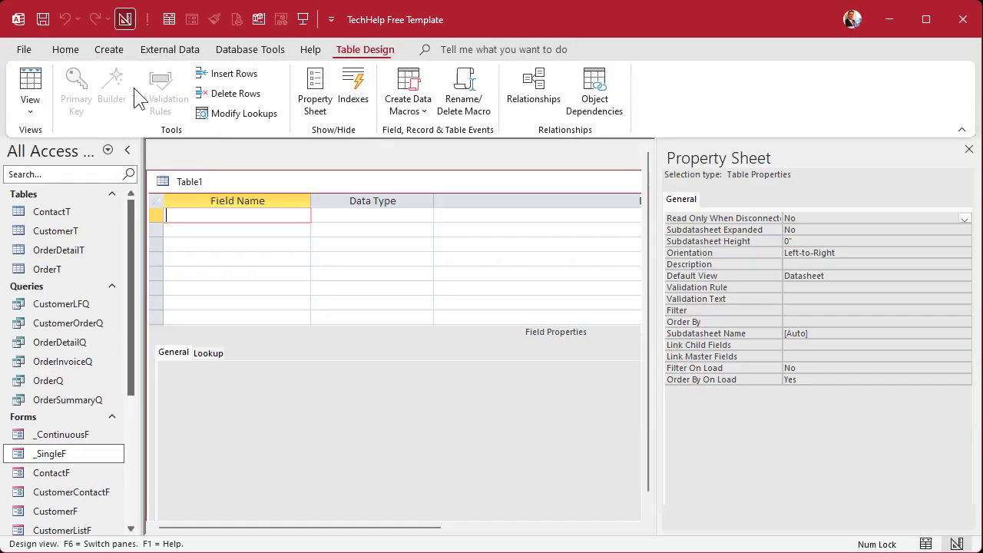
drag(211, 178, 236, 161)
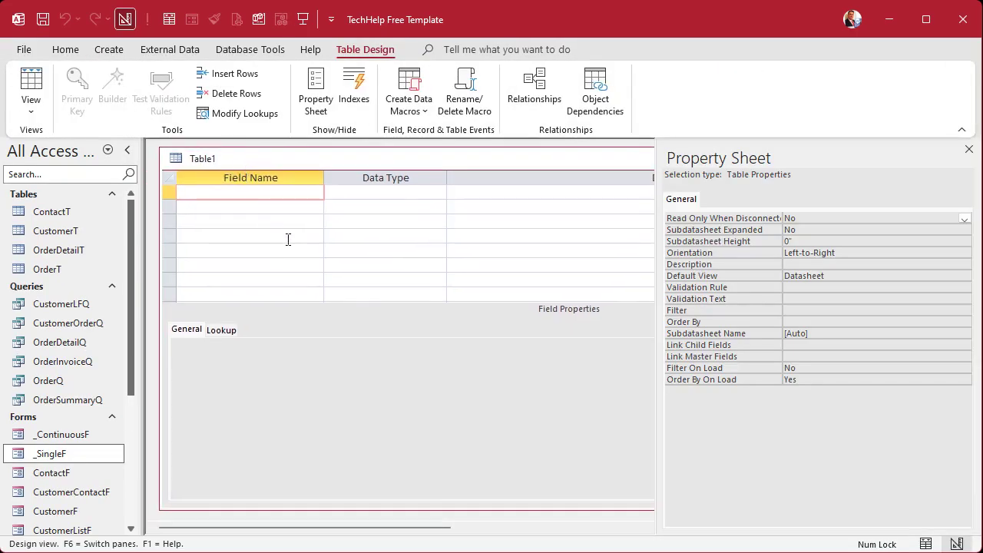
Define a StudentID field as AutoNumber and a StudentName field as Short Text in the new table
text(StudentID)
key(Tab)
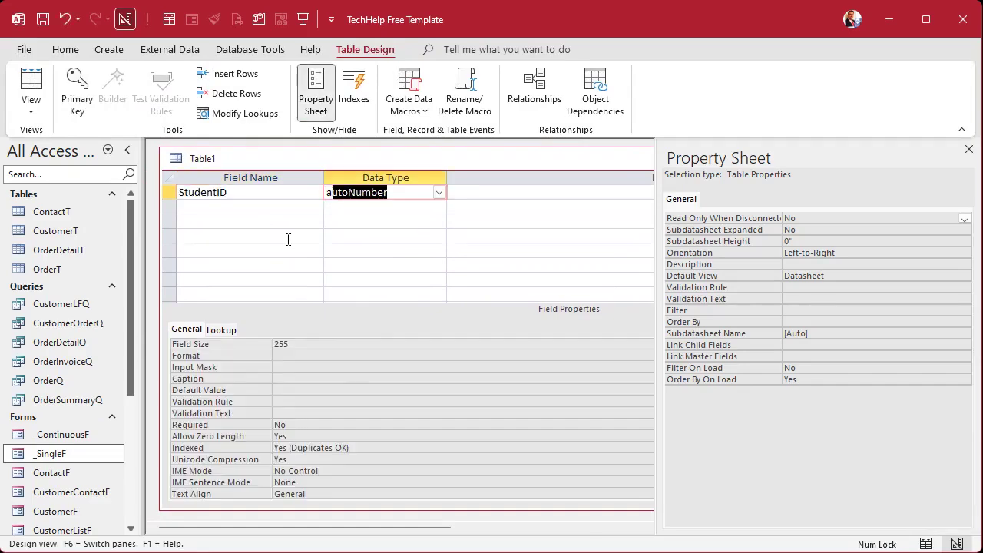
key(Tab)
key(Tab)
text(StudentName)
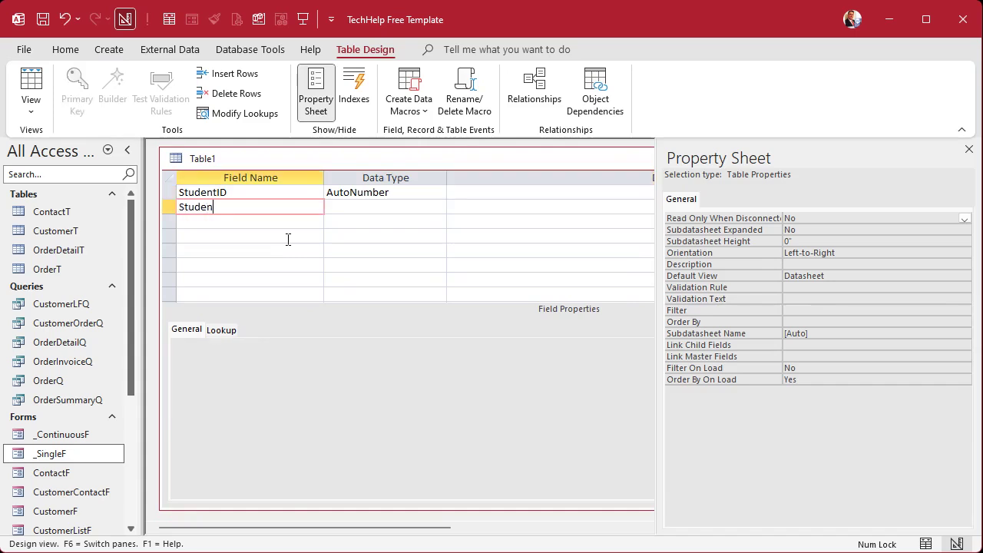
key(Tab)
key(Tab)
key(Tab)
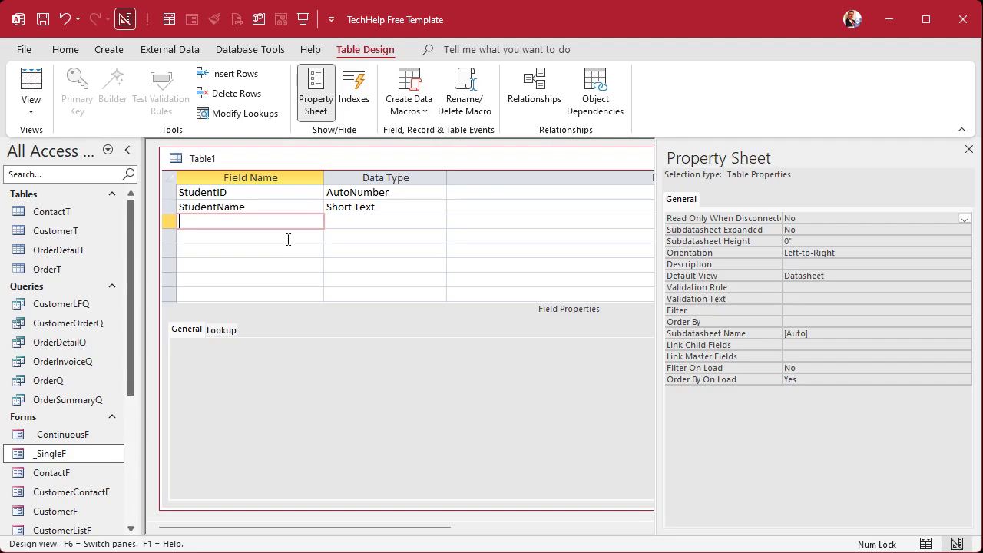
Save the table as StudentT and have a primary key created for it
key(ctrl+s)
text(StudentT)
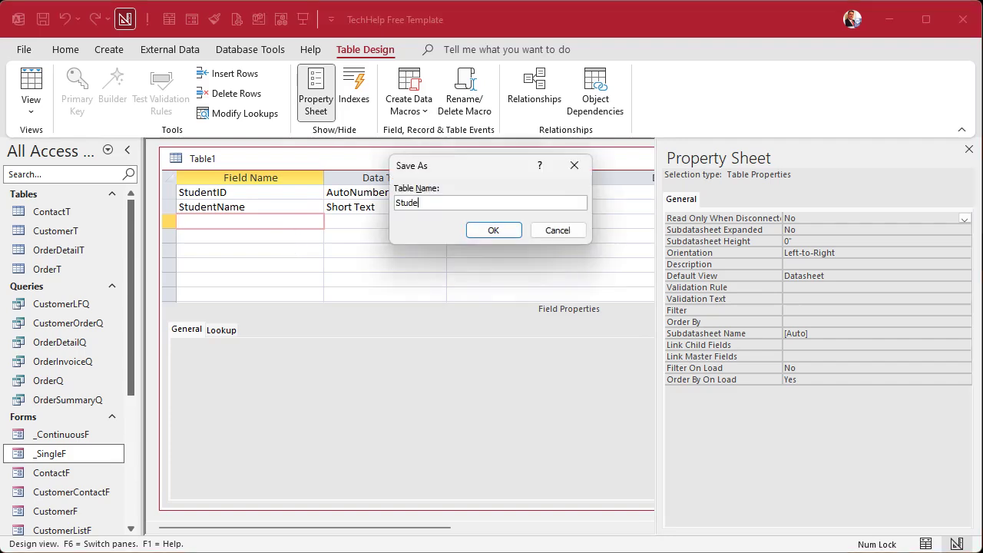
key(Return)
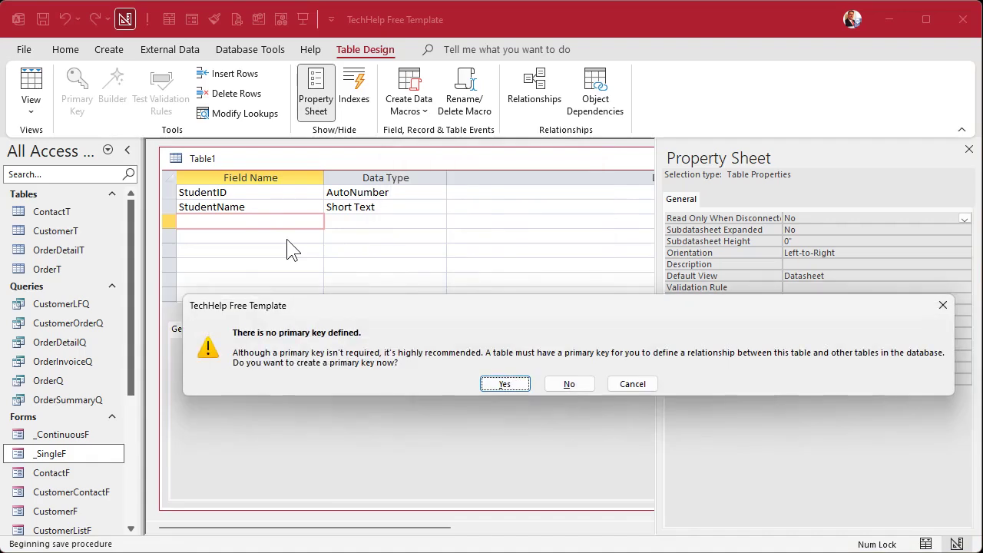
key(Return)
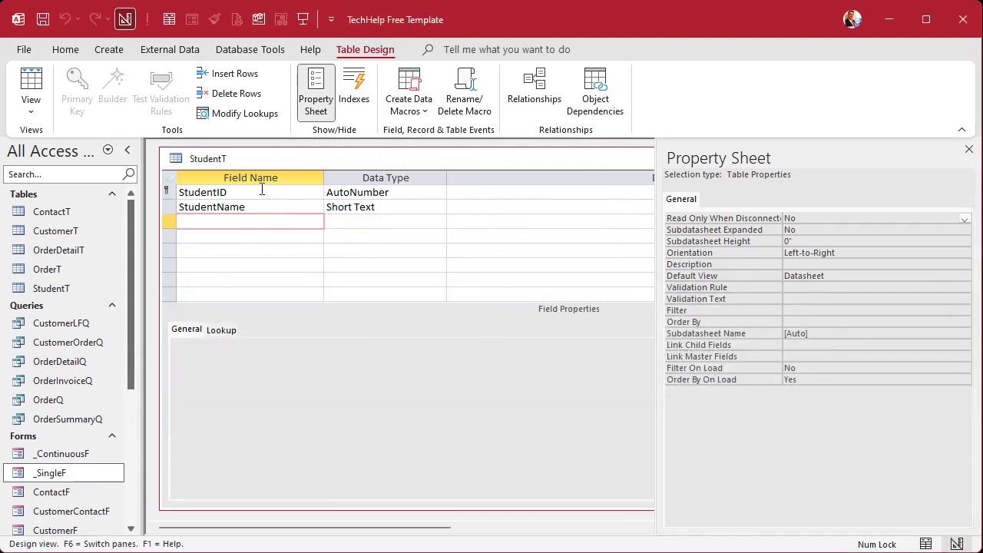
Show StudentT in datasheet view and widen its StudentName column
click(31, 84)
drag(324, 179, 364, 179)
click(394, 179)
Switch to the Student Grades workbook in Excel and copy the student names in A2:A8
mouse_move(461, 458)
click(547, 501)
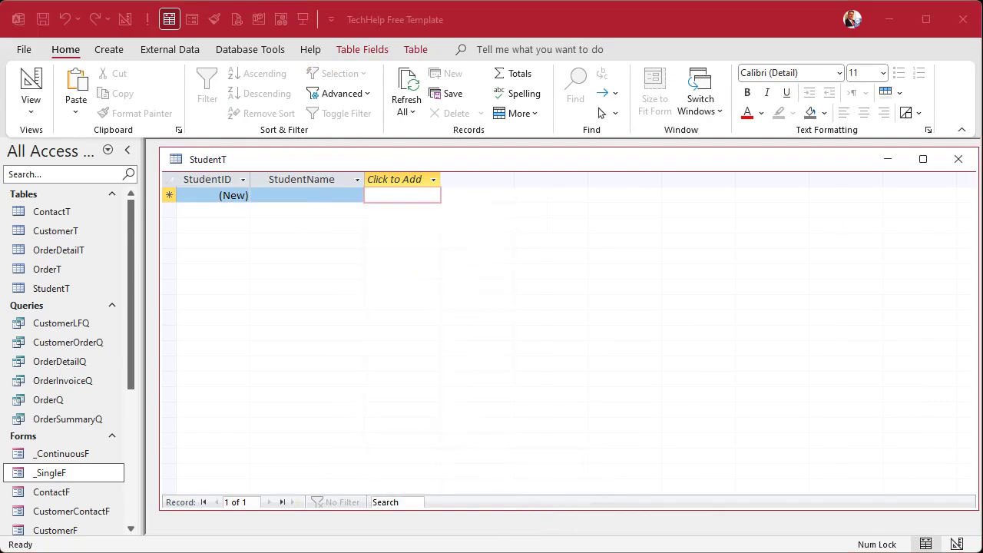
key(alt+Tab)
drag(329, 302, 329, 395)
key(ctrl+c)
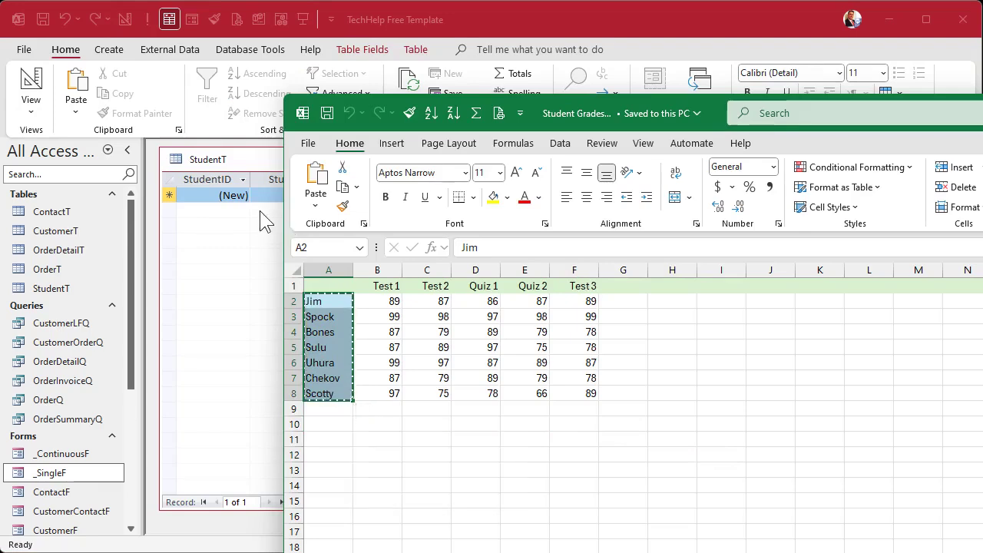
Back in Access, paste the copied names into the StudentName column and close StudentT, saving its layout changes
key(alt+Tab)
click(276, 182)
key(ctrl+v)
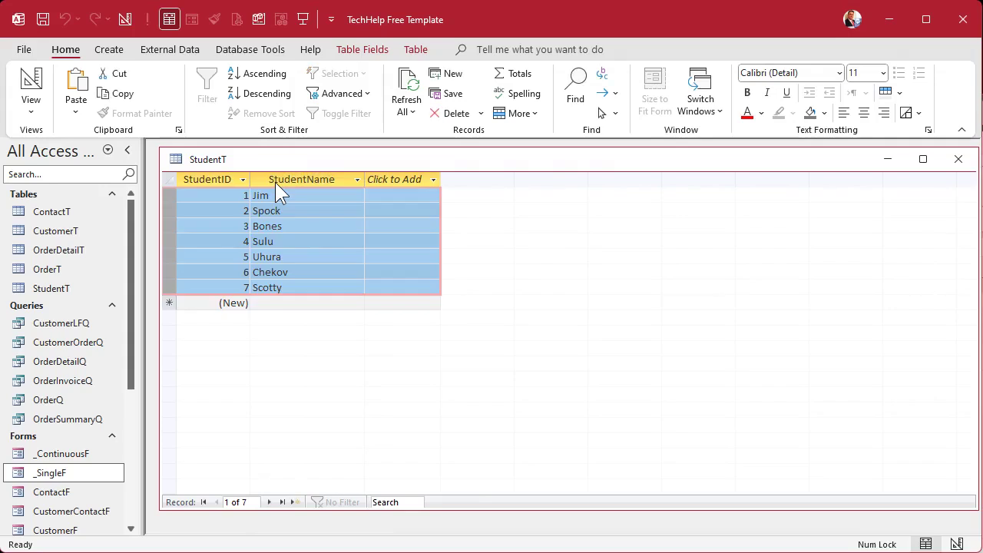
click(317, 303)
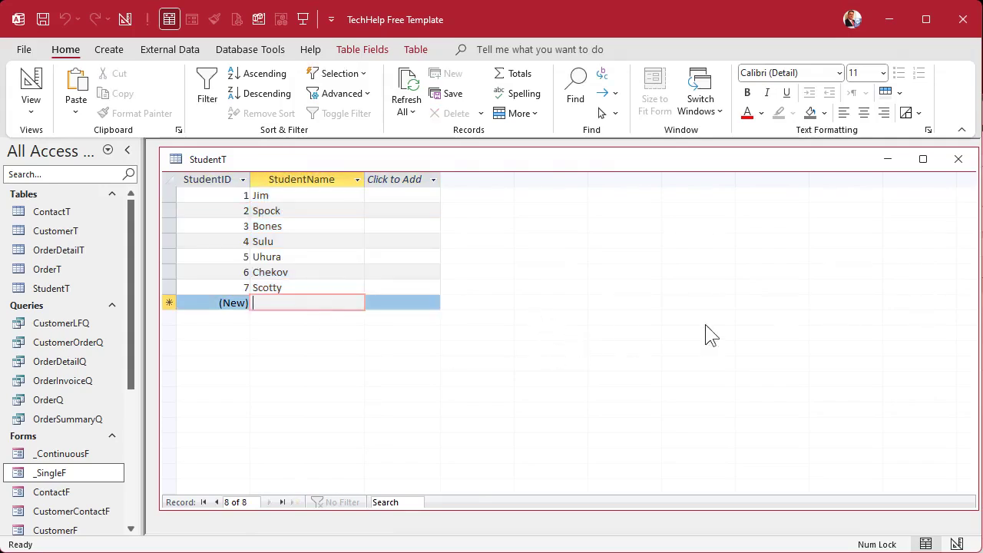
click(958, 161)
click(510, 381)
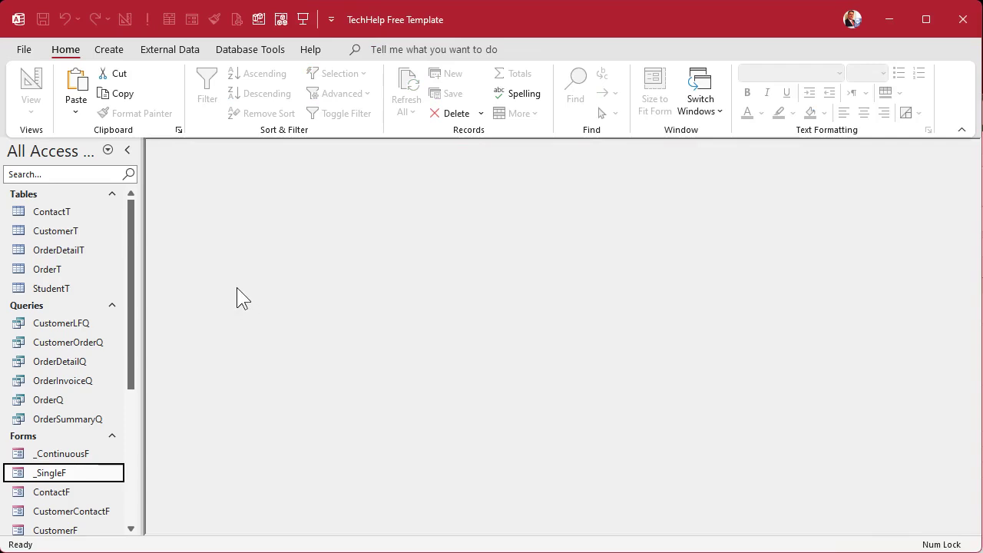
Design another new table with an AssignmentID field as AutoNumber and an AssignmentName field as Short Text
click(113, 49)
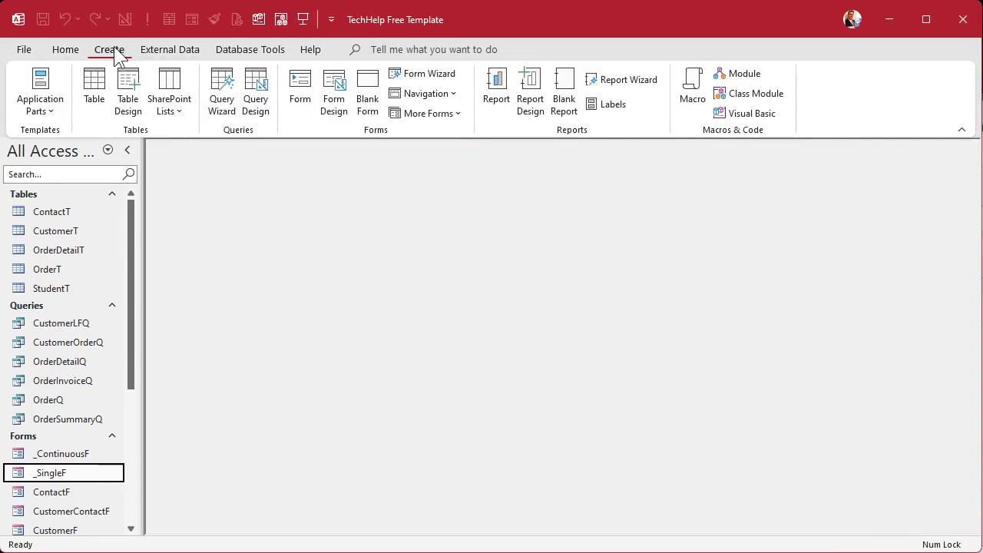
click(127, 92)
text(AssignmentID)
key(Tab)
text(a)
key(Tab)
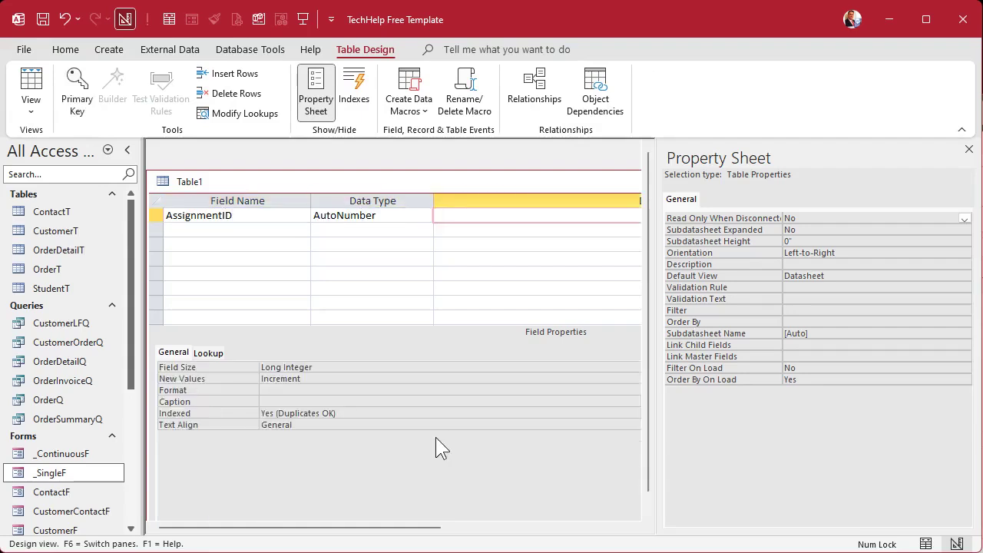
key(Tab)
text(AssignmentName)
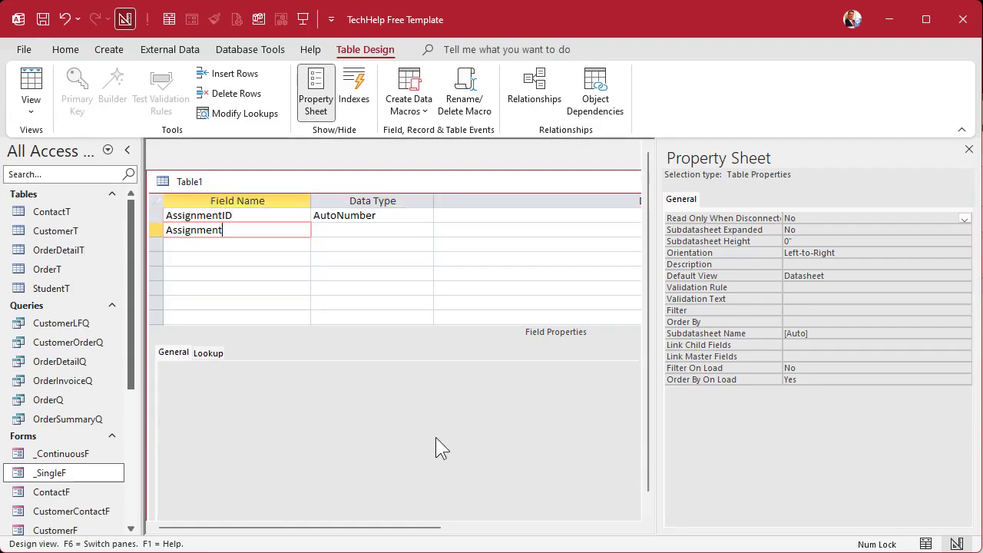
key(Tab)
key(Tab)
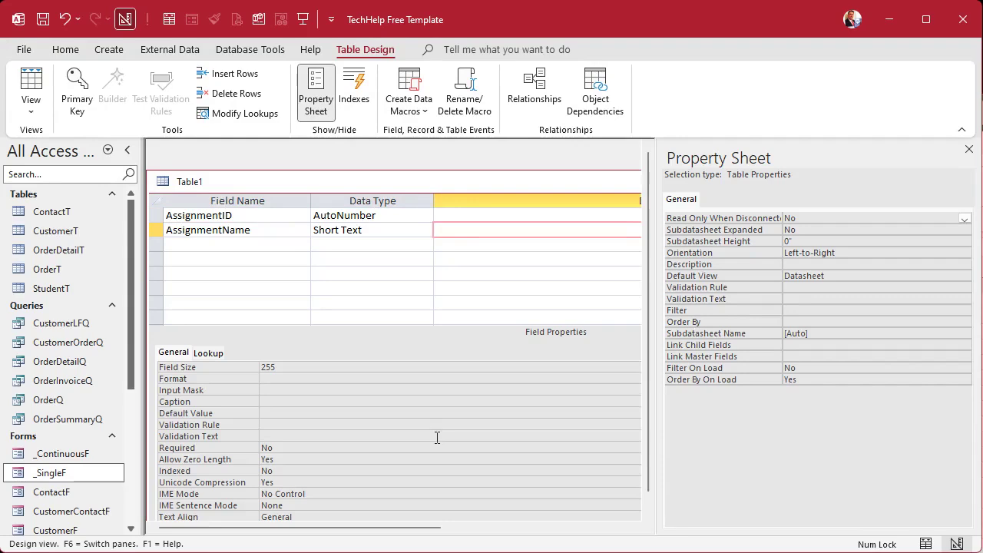
key(Tab)
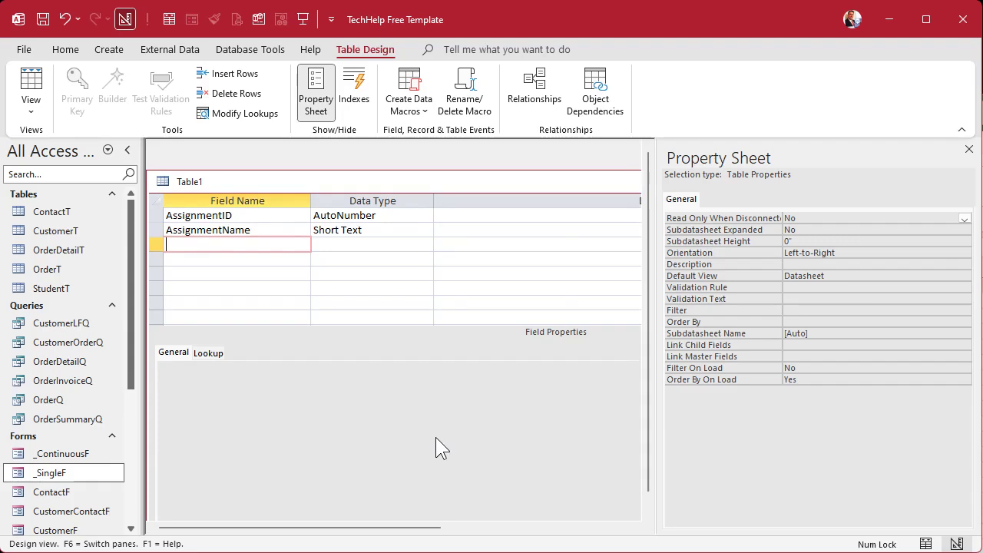
Save the table as AssignmentT and have a primary key created for it
key(ctrl+s)
text(Assi)
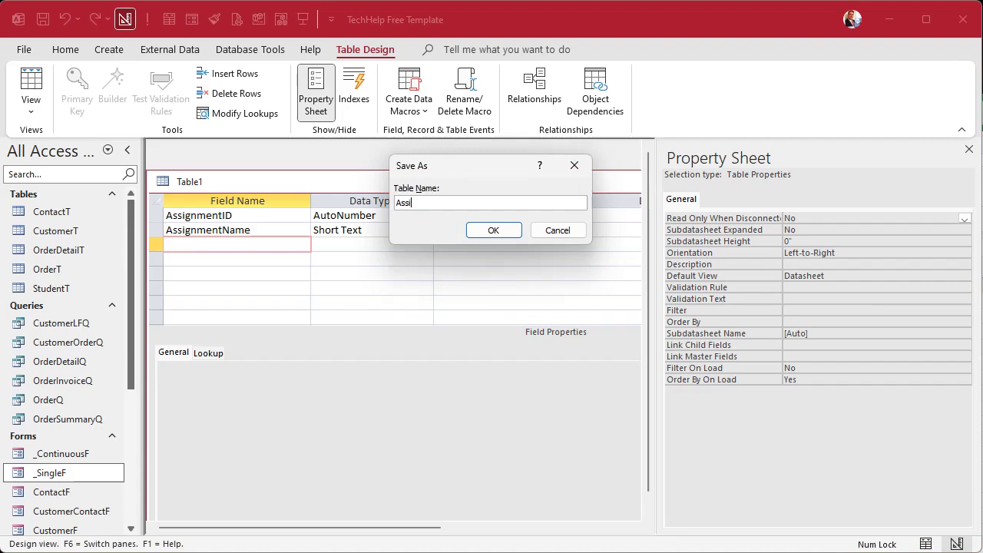
text(gnmentT)
key(Return)
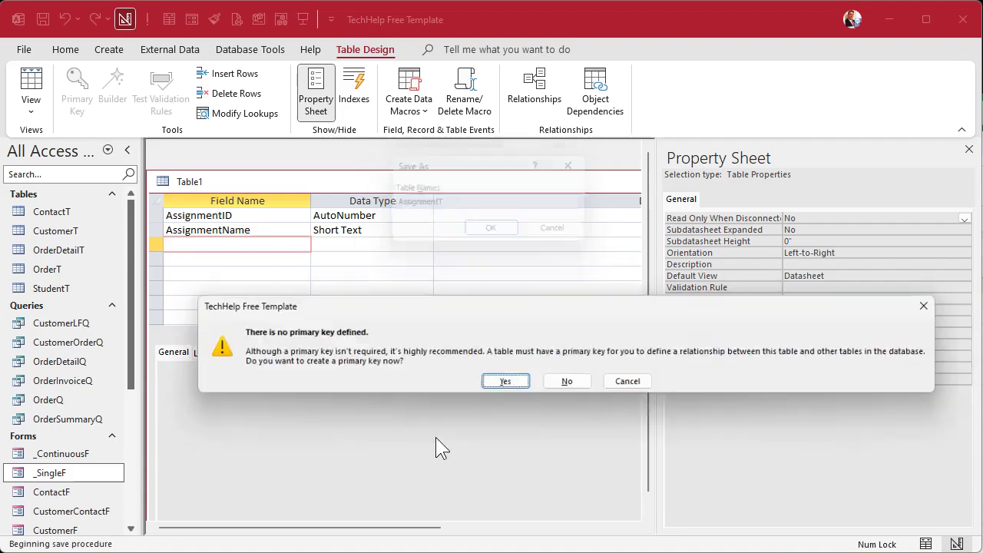
key(Return)
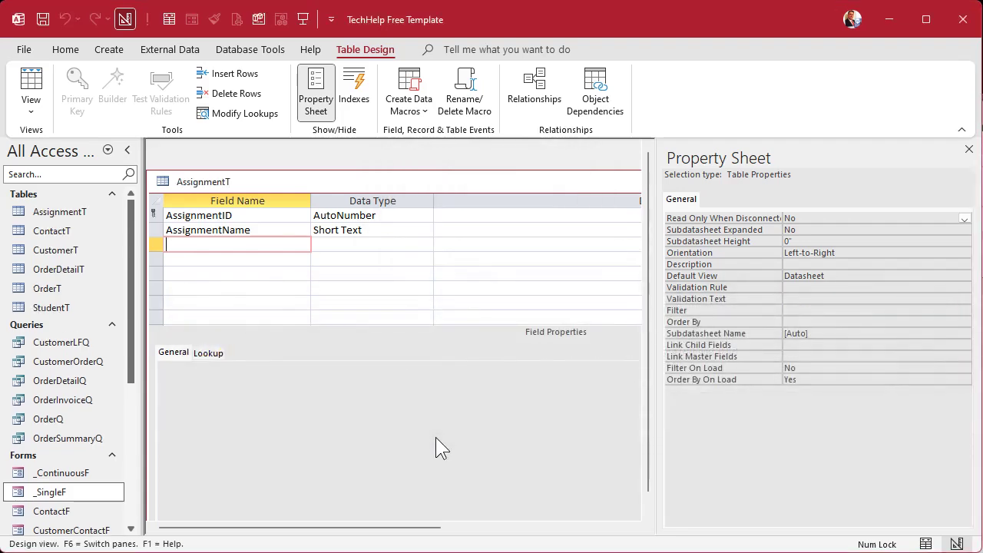
Show AssignmentT in datasheet view and widen its AssignmentName column
click(31, 89)
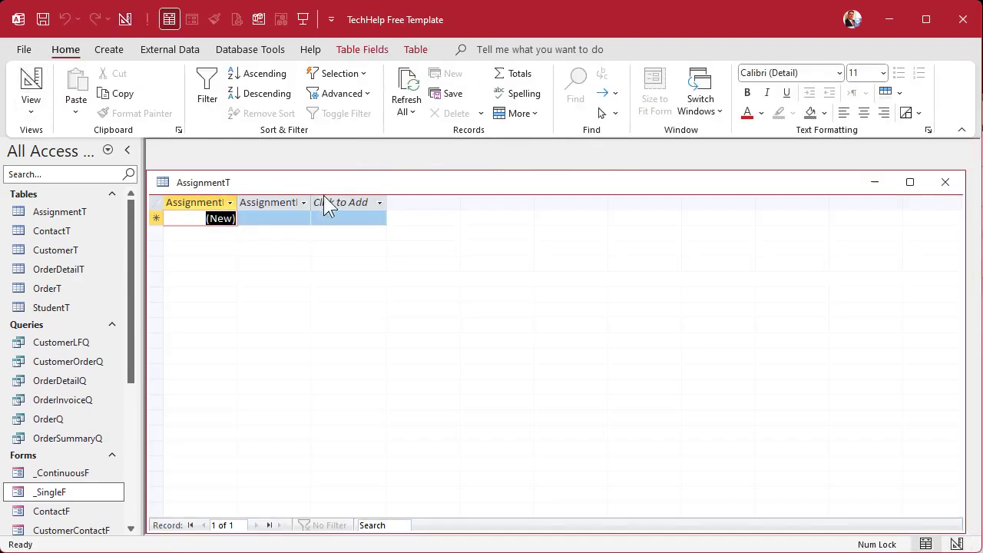
drag(323, 185, 375, 185)
click(392, 181)
key(Escape)
Switch to the Excel workbook, copy the assignment headers in B1:F1 and paste them transposed into a column starting at I3
key(alt+Tab)
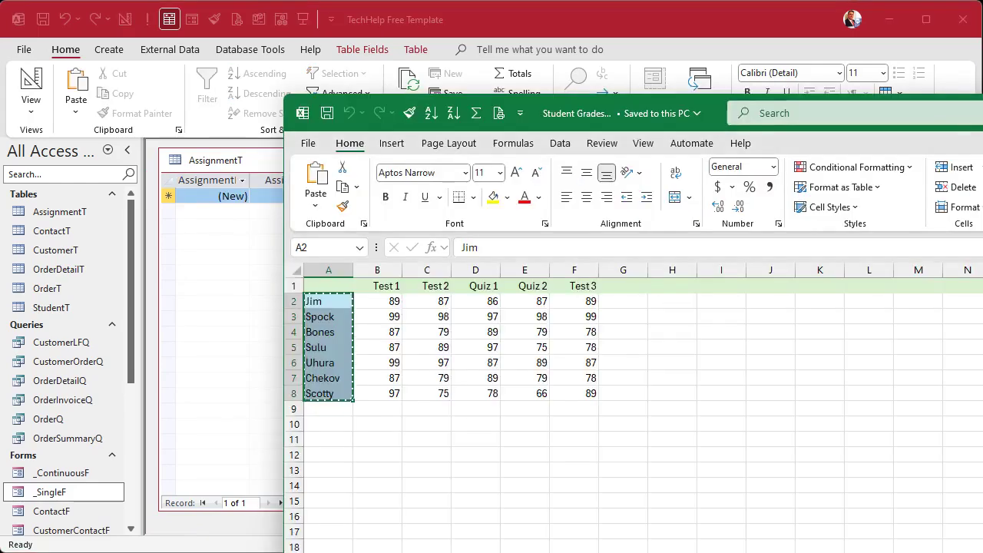
drag(380, 286, 574, 281)
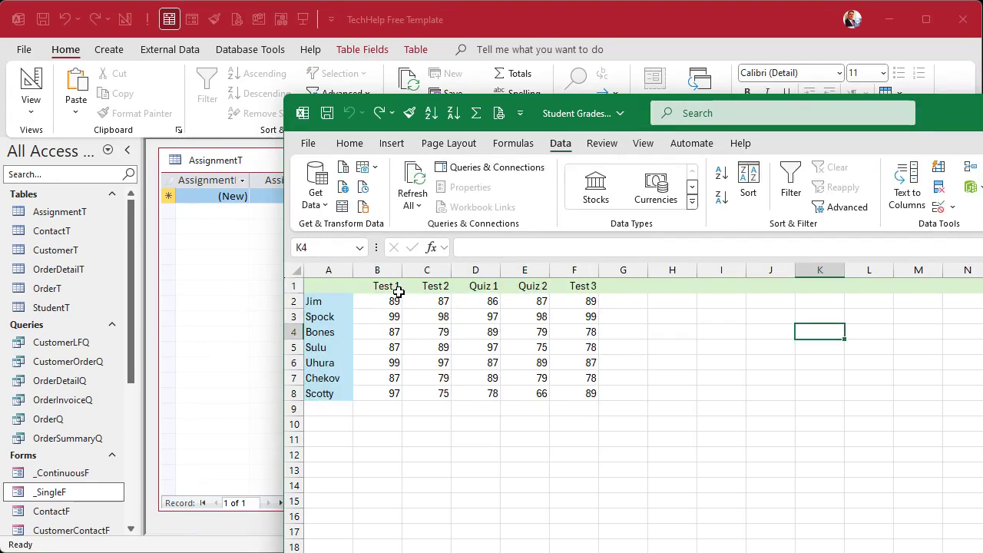
drag(399, 291, 565, 288)
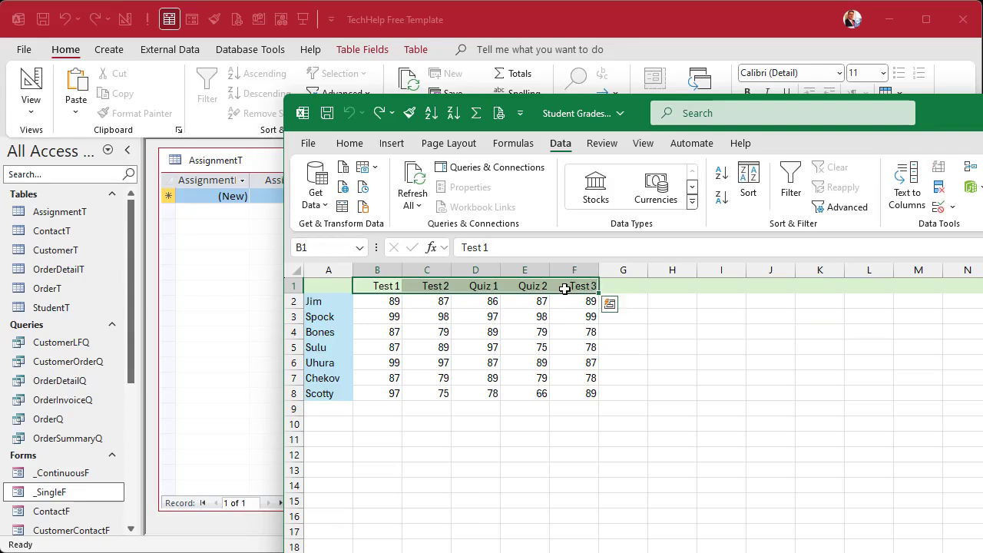
click(713, 318)
right_click(713, 320)
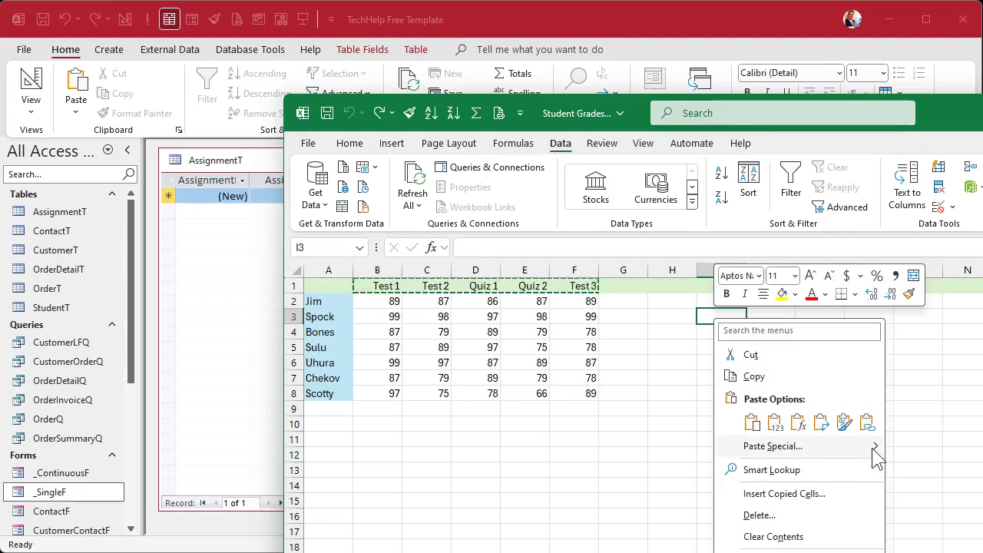
mouse_move(873, 451)
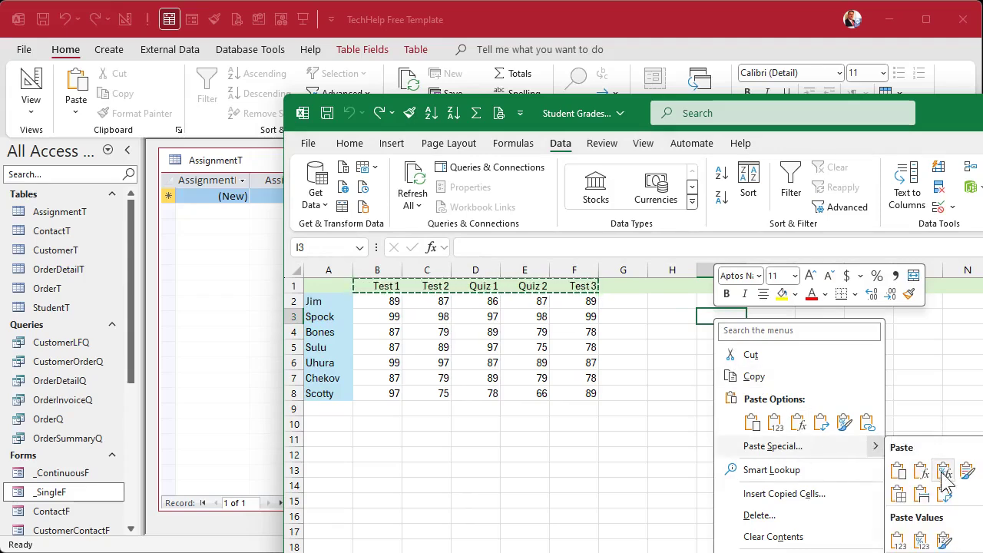
click(827, 425)
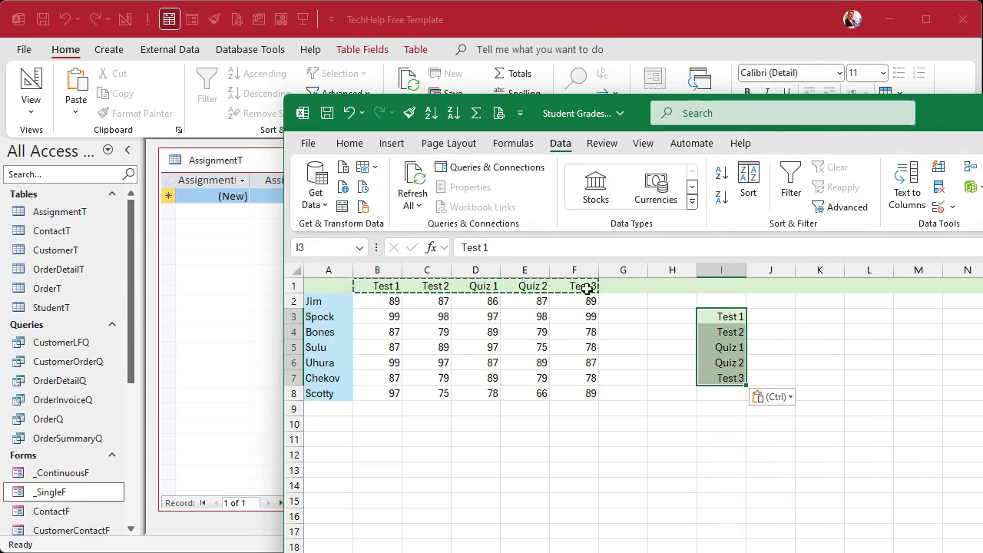
Copy the transposed assignment names in I3:I7, switch to Access, paste them into AssignmentT's AssignmentName column and close the table
click(843, 348)
drag(720, 316, 728, 376)
key(ctrl+c)
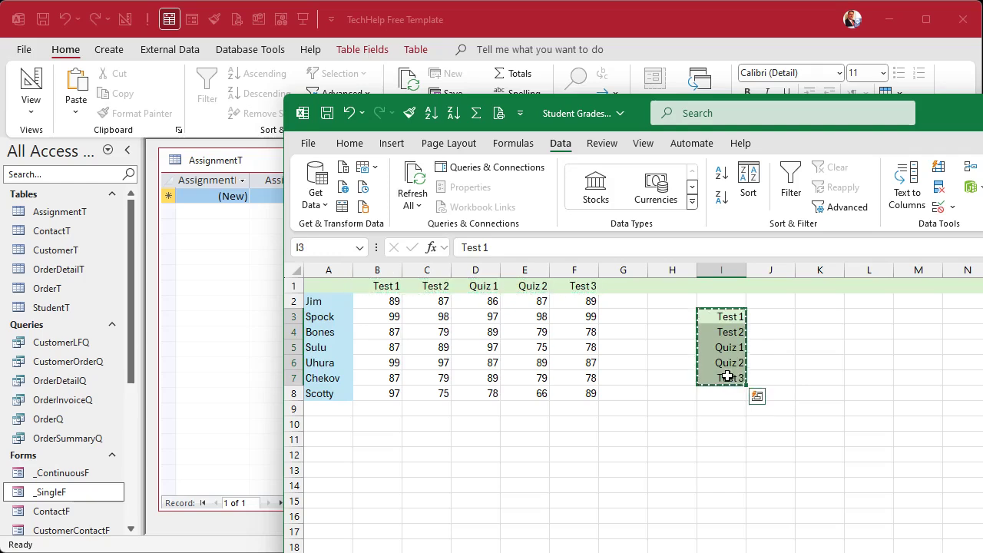
click(242, 165)
click(295, 178)
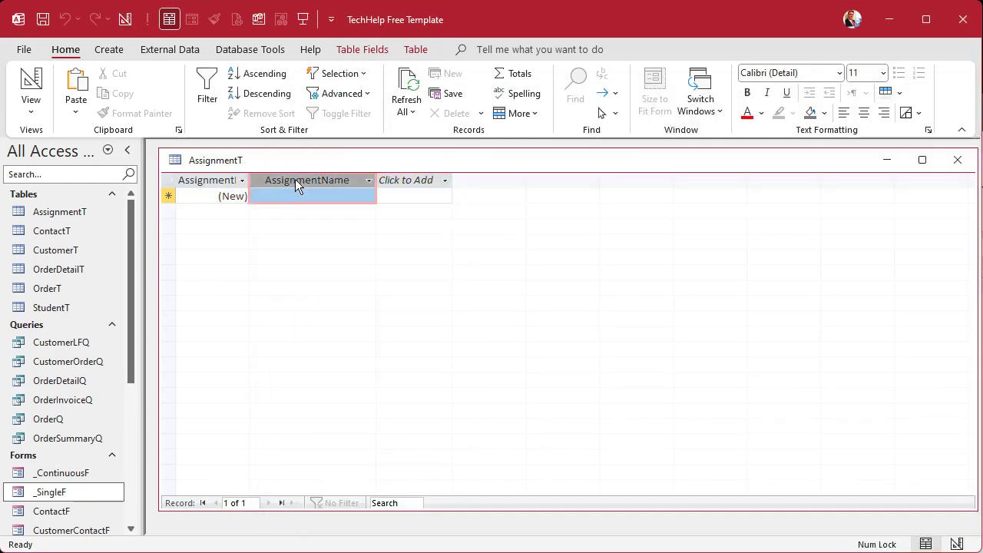
key(ctrl+v)
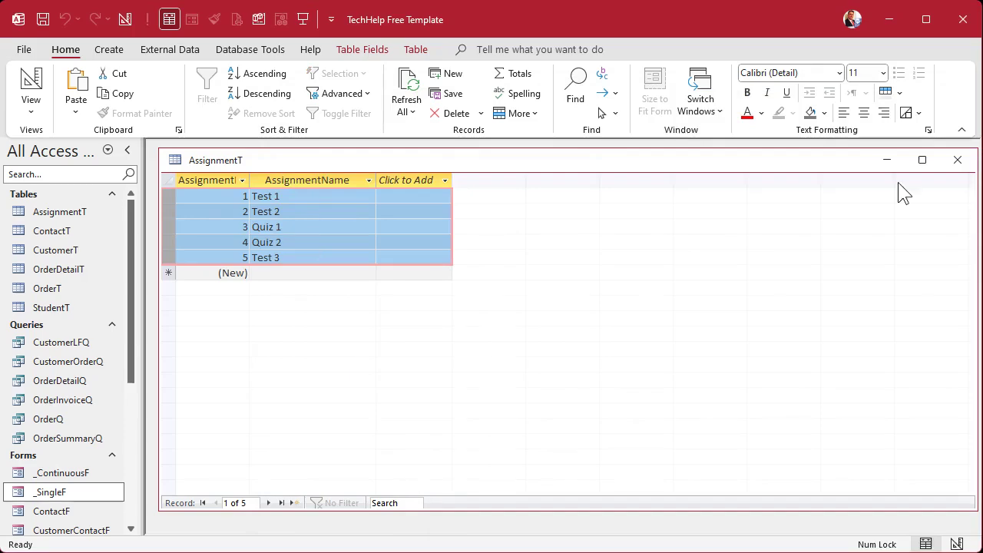
click(958, 160)
click(508, 377)
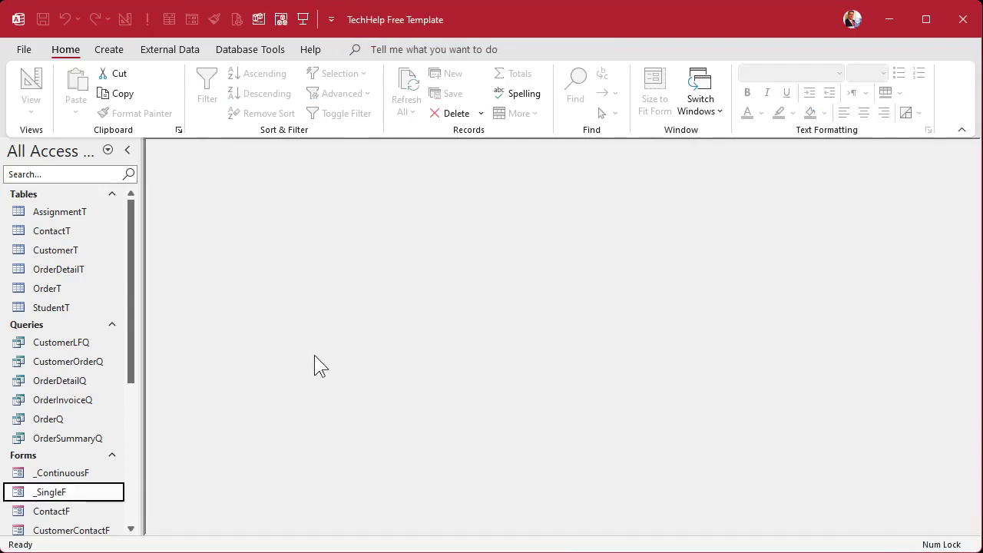
Start designing a new table whose first field is StudentXAssignmentID with the AutoNumber data type
click(120, 44)
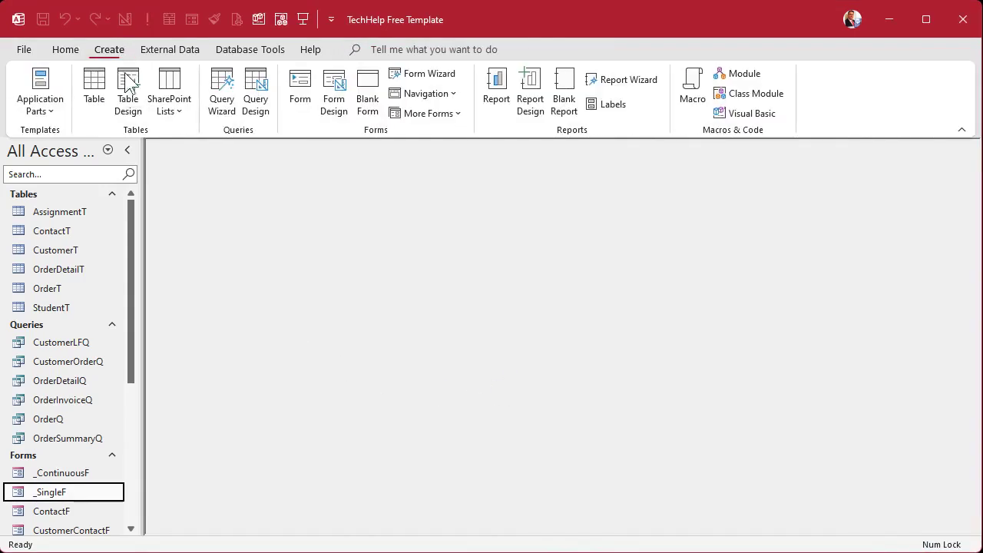
click(128, 94)
drag(235, 175, 243, 161)
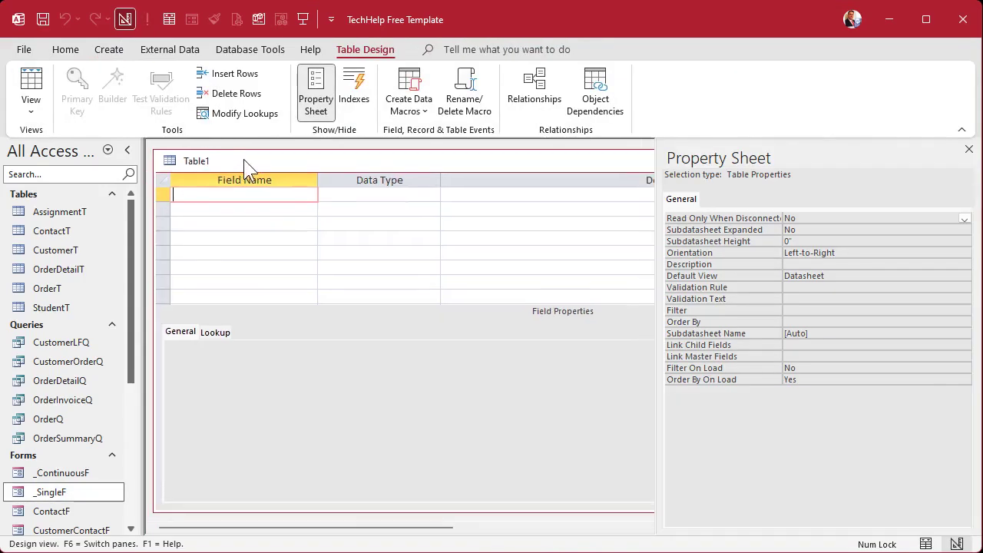
text(StudentXAssignmentID)
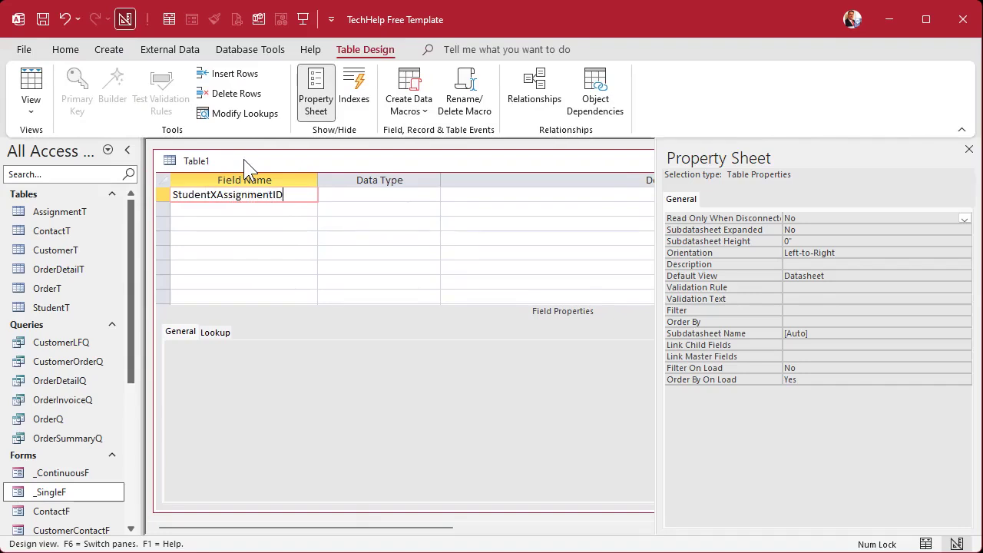
key(Tab)
text(a)
key(Tab)
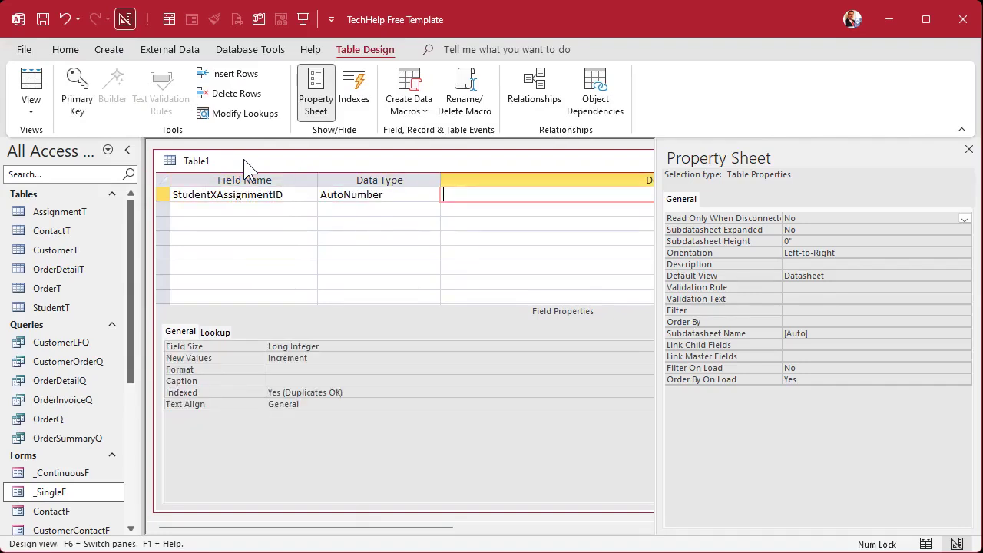
Add StudentID and AssignmentID to the new table design, both as Number fields
key(Tab)
text(StudentID)
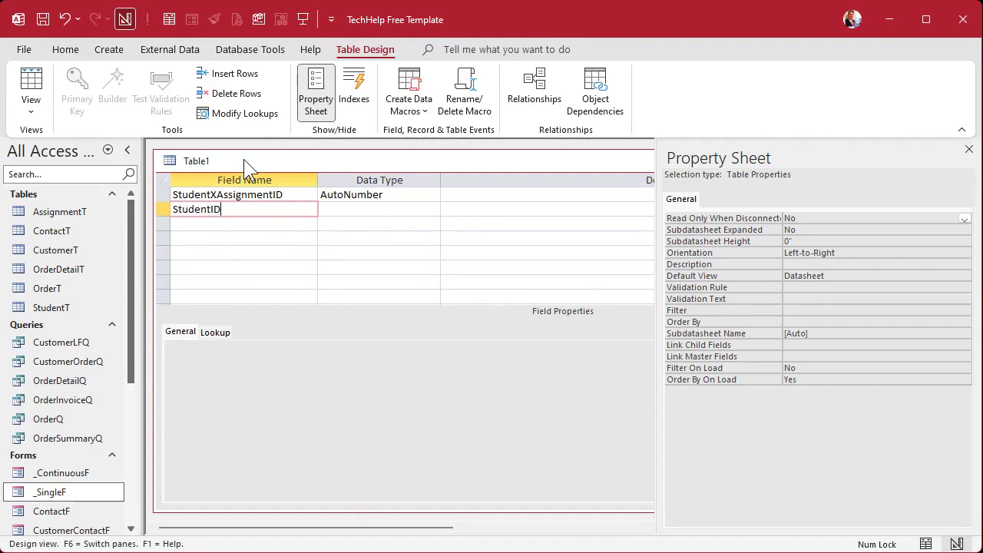
key(Tab)
text(n)
key(Tab)
key(Tab)
text(AssignmentID)
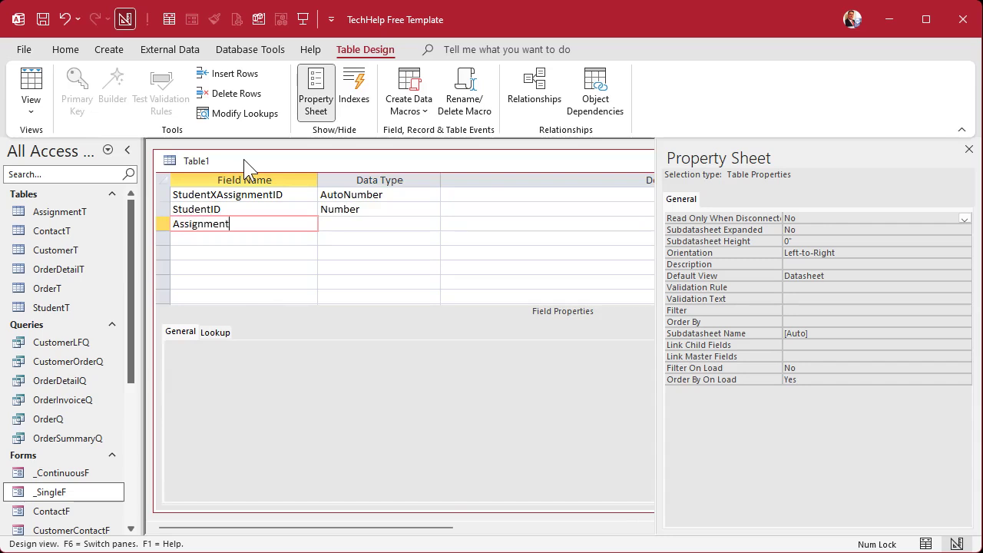
key(Tab)
text(n)
key(Tab)
key(Tab)
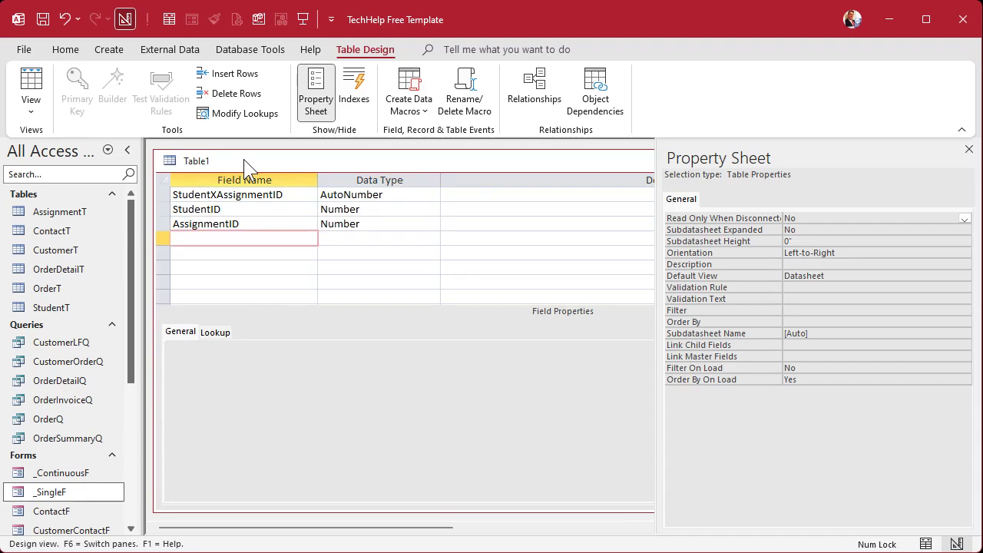
Add a Grade field with the Number data type below AssignmentID
text(Grade)
key(Tab)
text(n)
key(Tab)
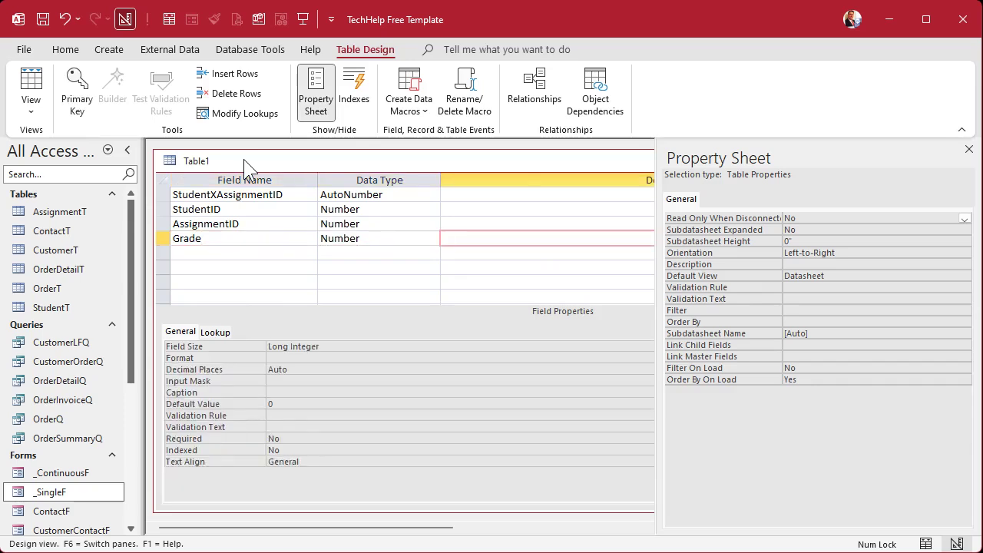
key(Return)
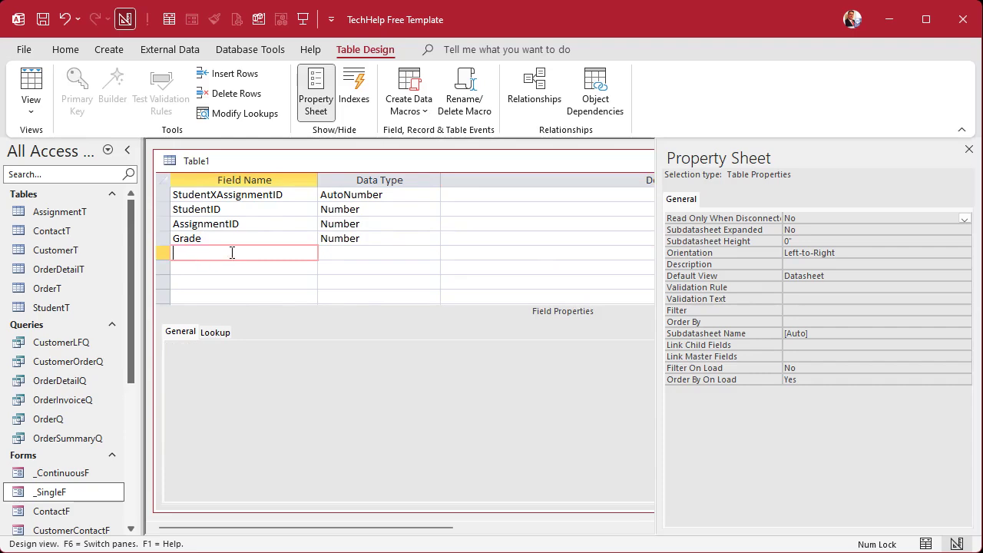
Save the table as StudentXAssignmentT and have a primary key created for it
key(ctrl+s)
text(StudentXAssignme)
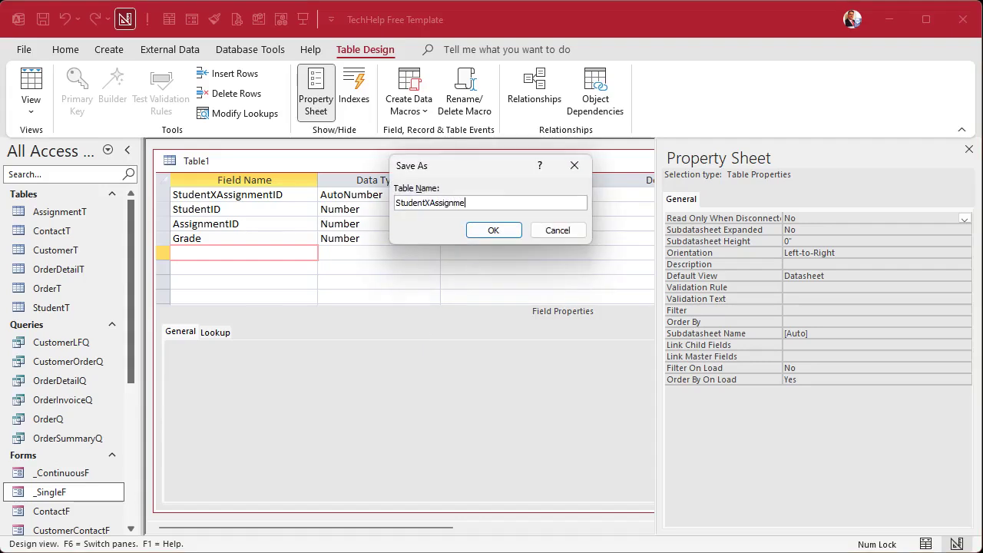
key(Return)
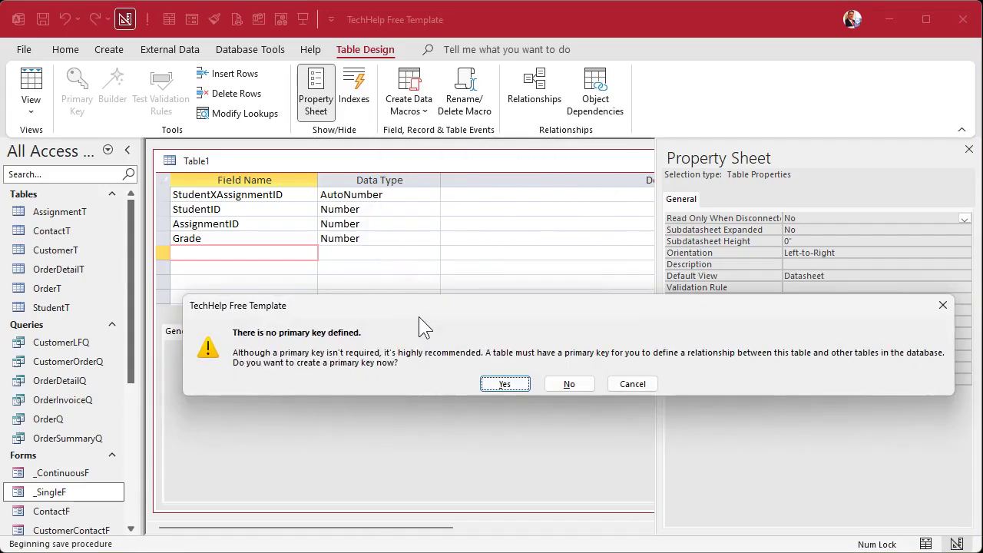
key(Return)
Show StudentXAssignmentT in datasheet view and move its window down to free space above it
click(32, 86)
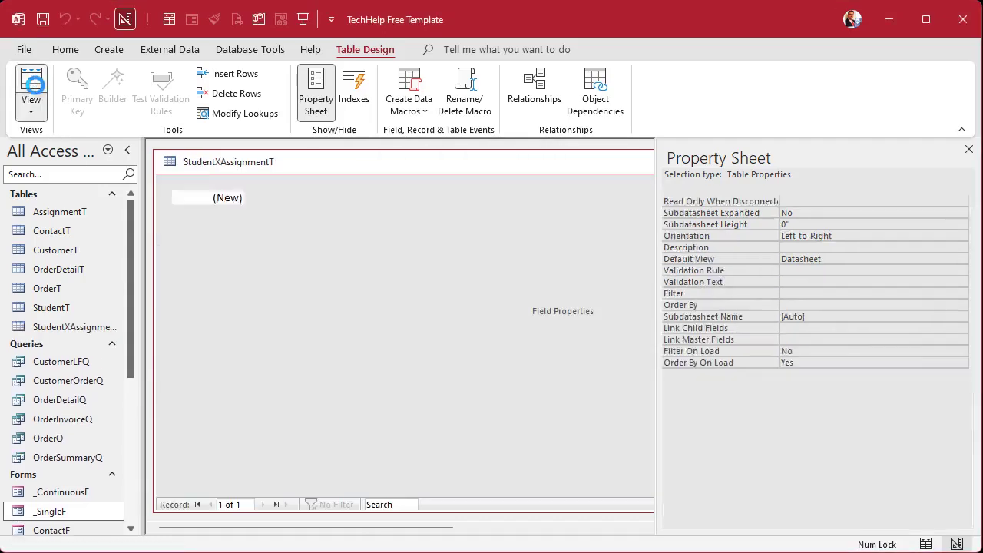
drag(390, 186, 407, 182)
drag(484, 149, 495, 392)
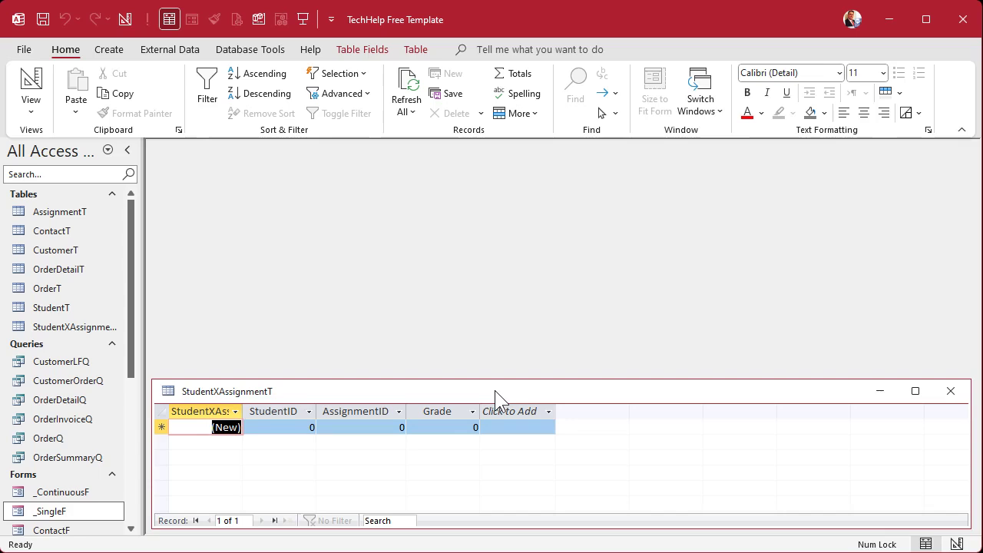
Open StudentT and shrink the StudentXAssignmentT and StudentT windows so both fit around their data
double_click(50, 307)
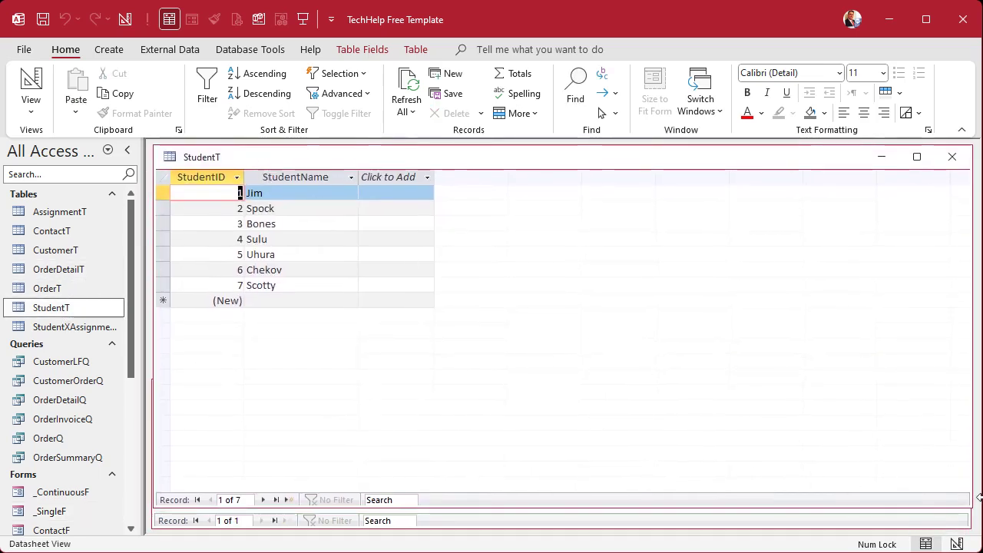
drag(976, 527, 626, 507)
click(639, 379)
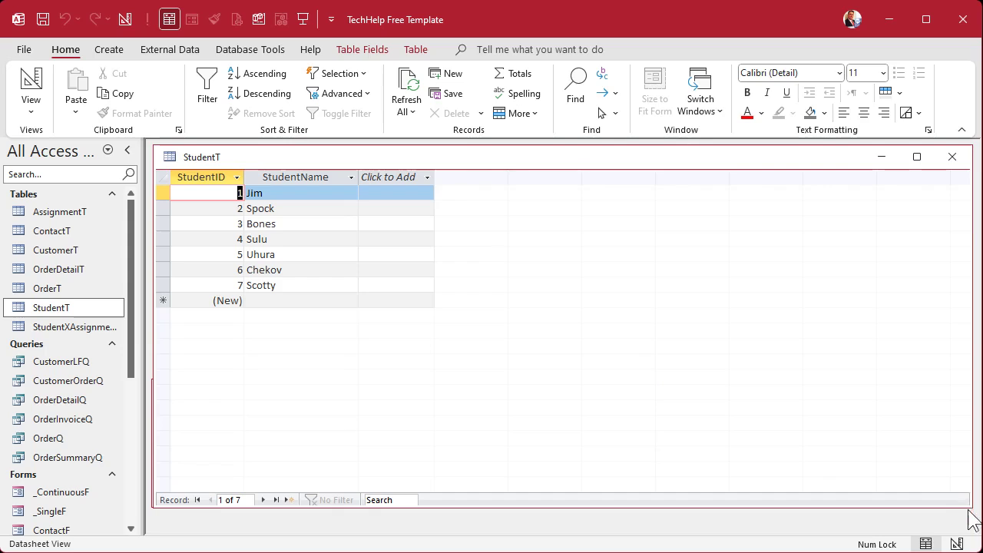
drag(964, 501, 394, 332)
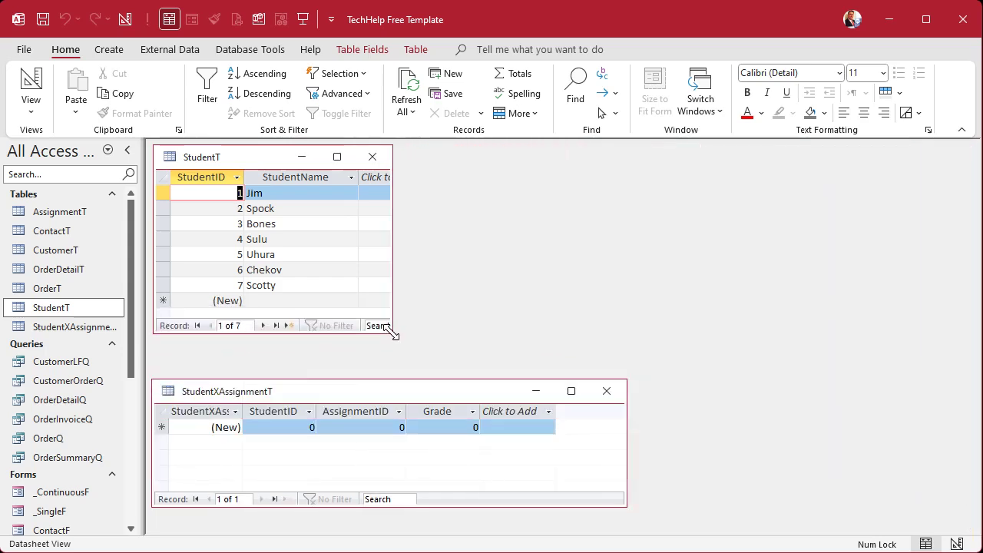
Open AssignmentT, shrink its window and place it beside StudentT, with StudentXAssignmentT centred beneath the two tables
click(62, 194)
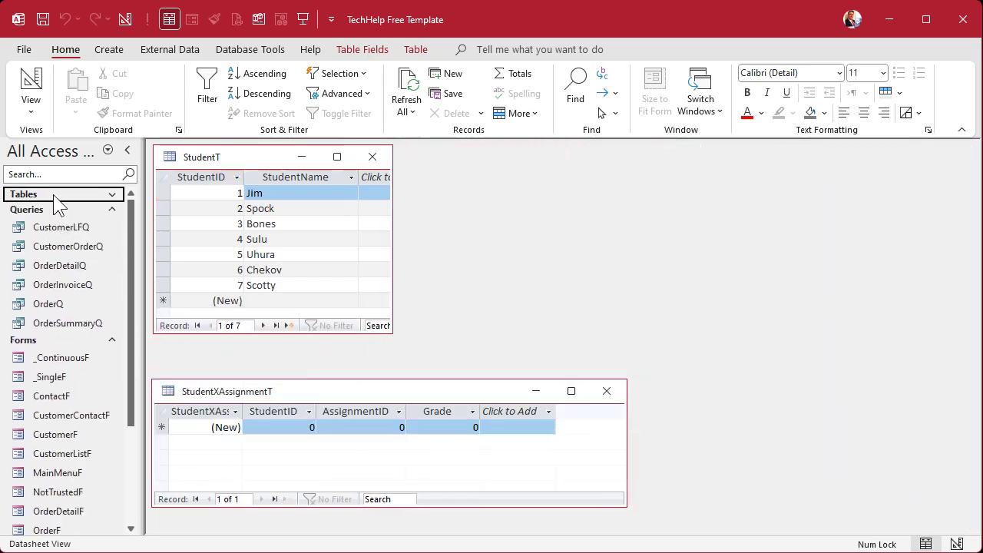
click(53, 196)
double_click(62, 212)
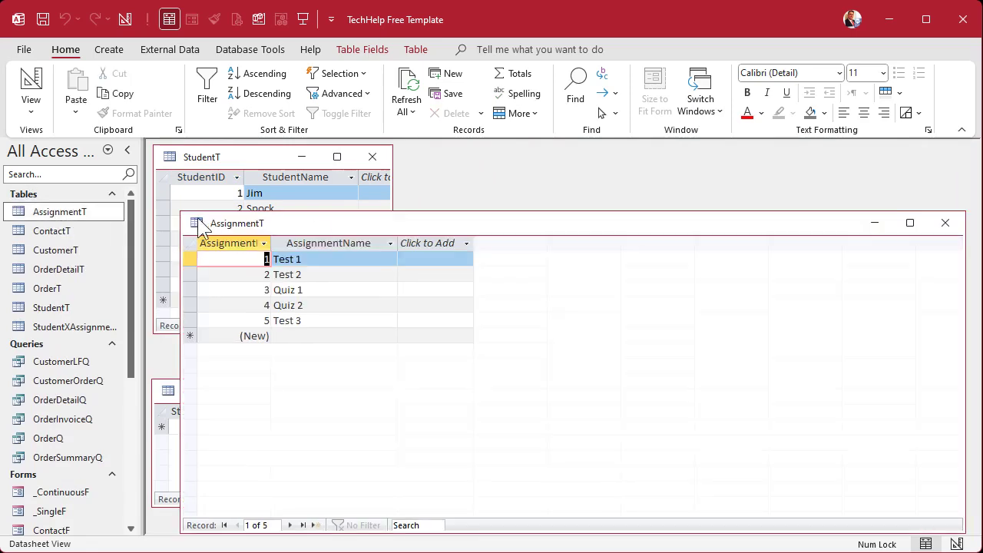
drag(179, 212, 588, 373)
drag(684, 388, 496, 165)
drag(278, 393, 328, 359)
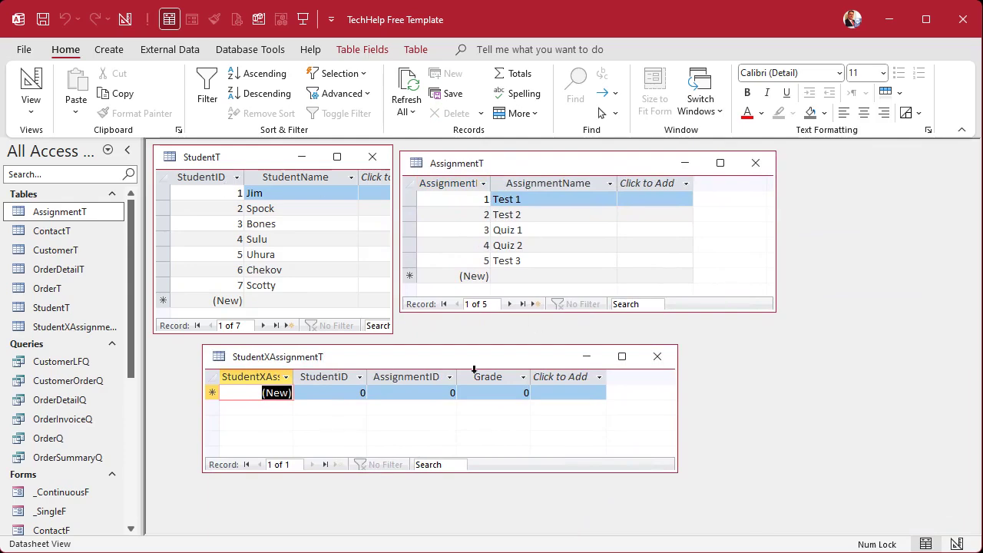
Enter a StudentXAssignmentT record with StudentID 1, AssignmentID 1 and Grade 90
click(358, 392)
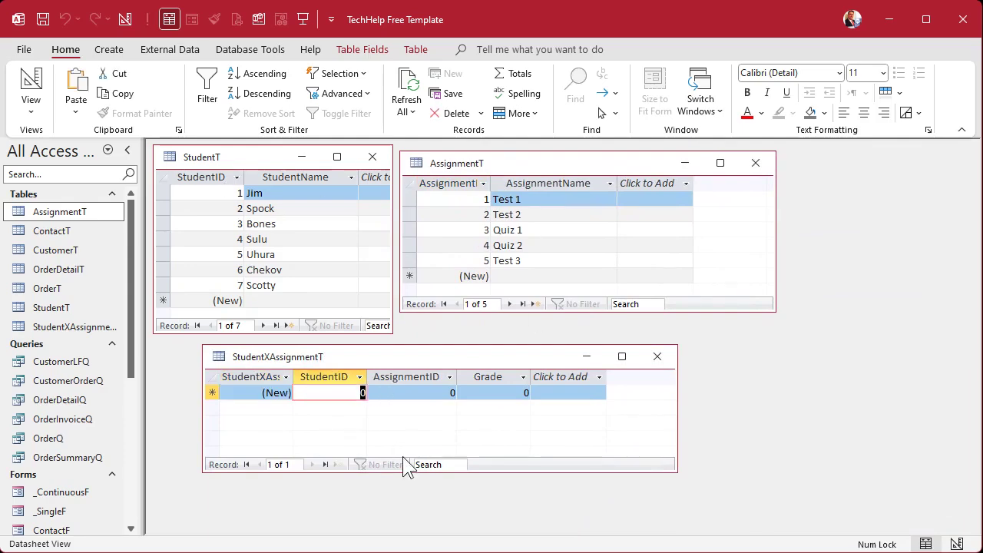
text(1)
key(Tab)
text(1)
key(Tab)
text(90)
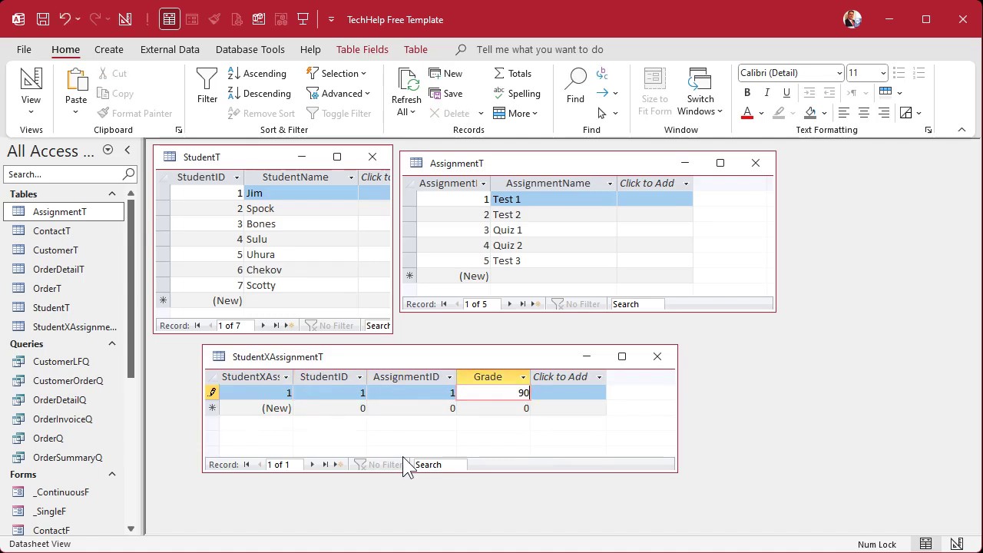
key(Tab)
key(Tab)
Add a second grade record with StudentID 1, AssignmentID 2 and Grade 87
text(1)
key(Tab)
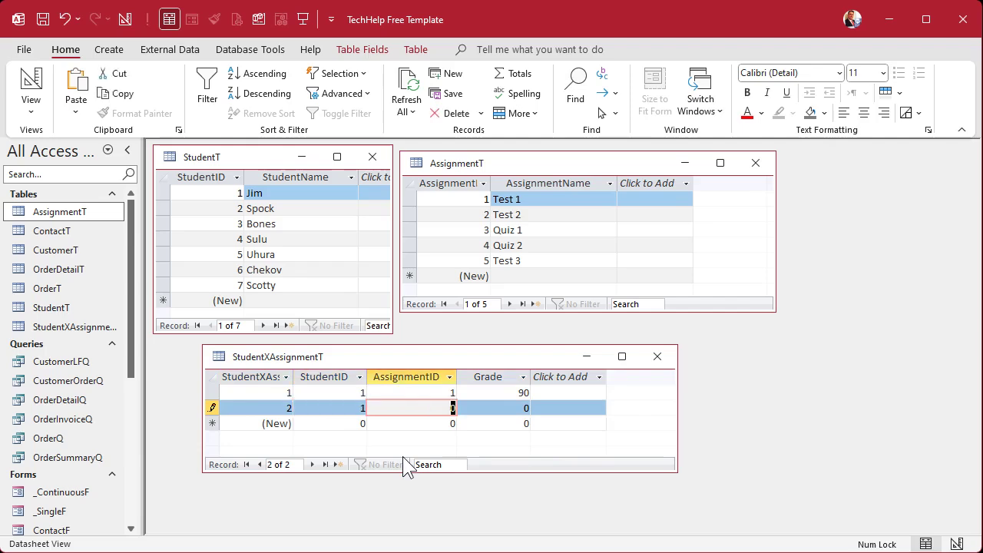
text(2)
key(Tab)
text(87)
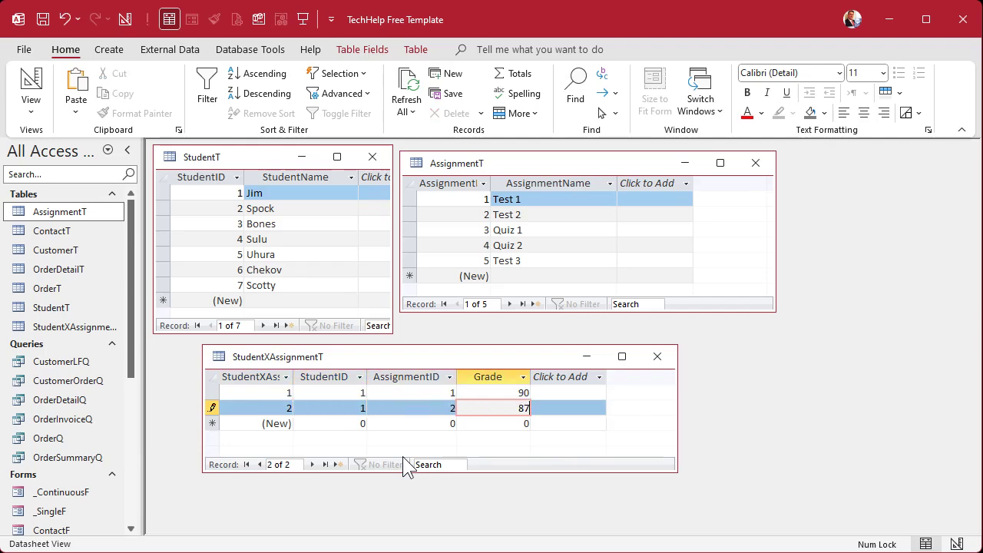
key(Tab)
key(Tab)
Add a third grade record with StudentID 1, AssignmentID 3 and Grade 100
text(1)
key(Tab)
text(3)
key(Tab)
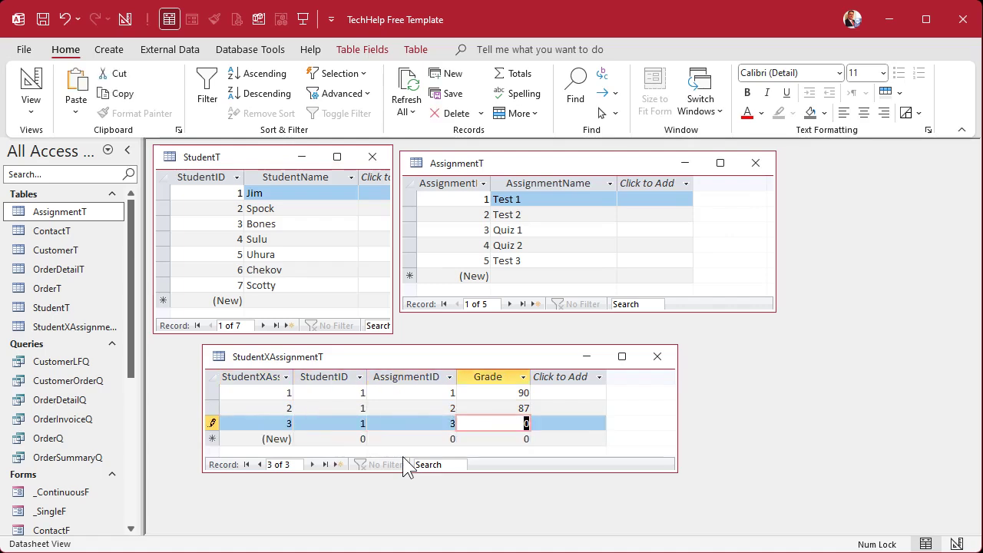
text(100)
key(Tab)
key(Tab)
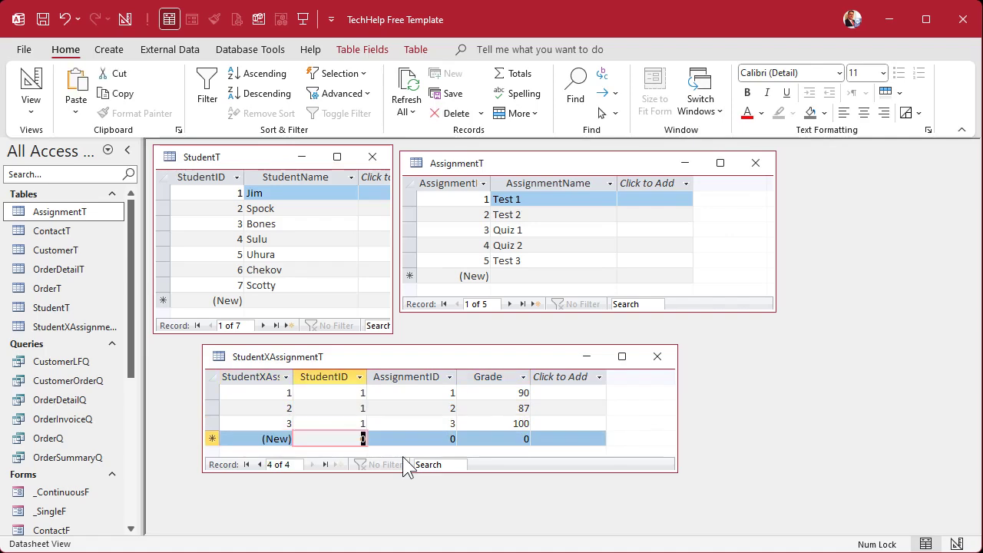
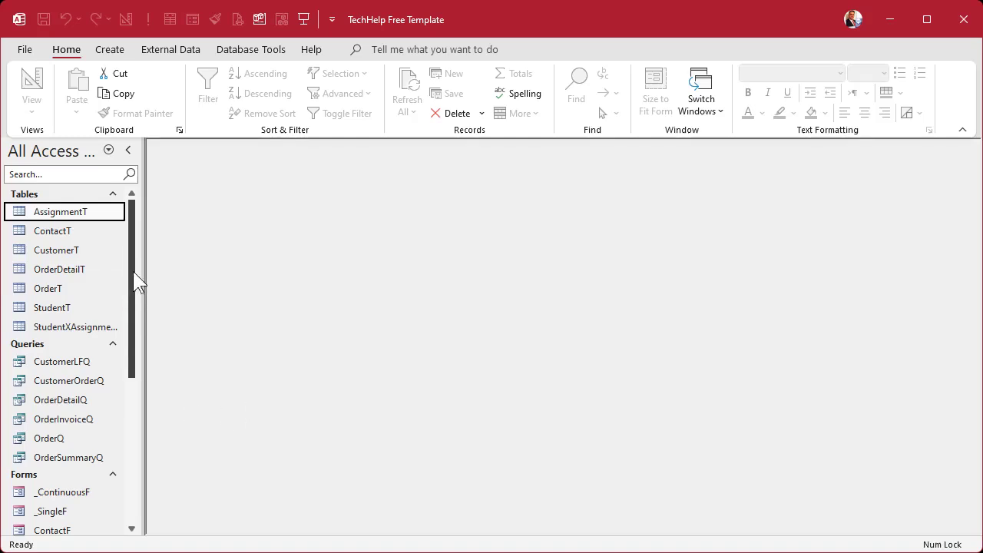
Duplicate the _SingleF form under the name StudentF and open the copy in Design View
drag(136, 281, 130, 387)
click(57, 298)
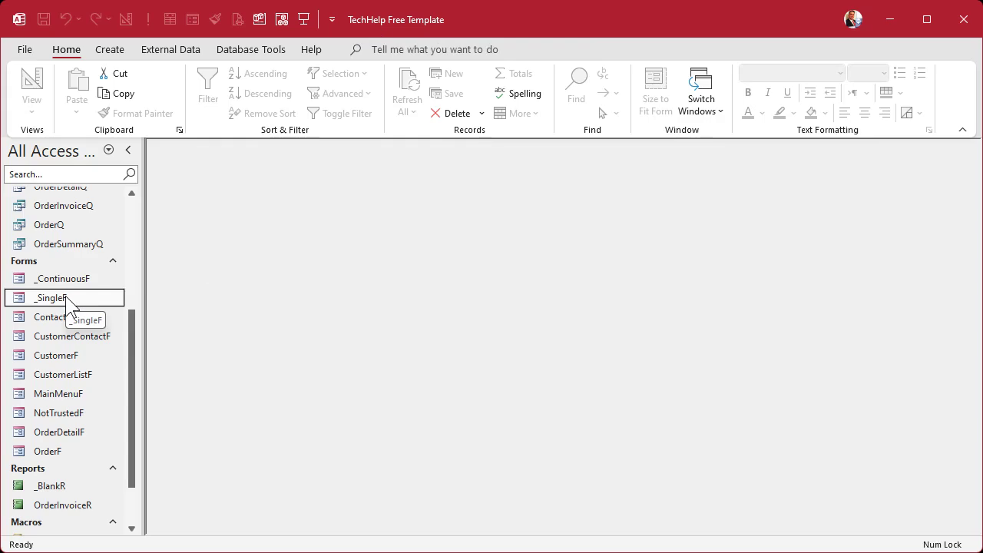
key(ctrl+c)
key(ctrl+v)
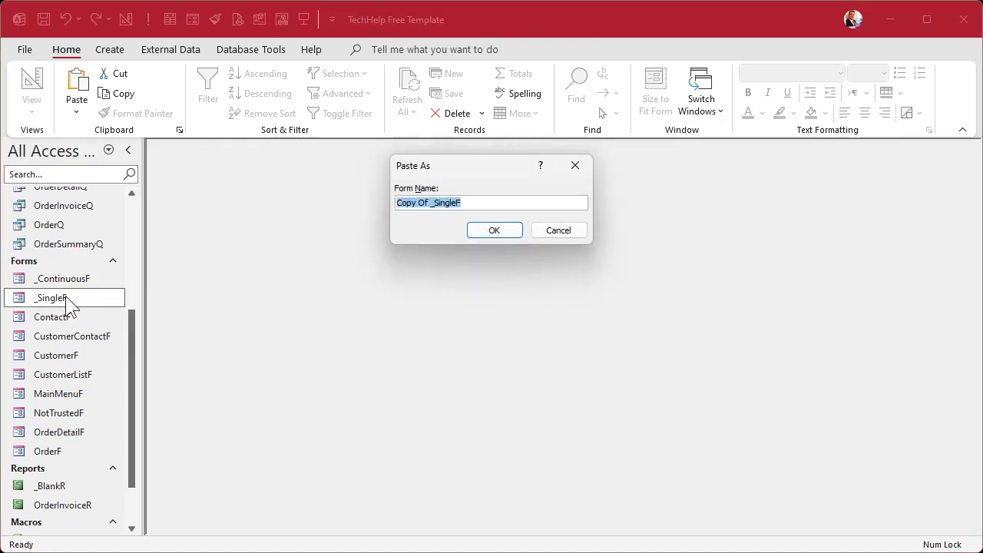
text(StudentF)
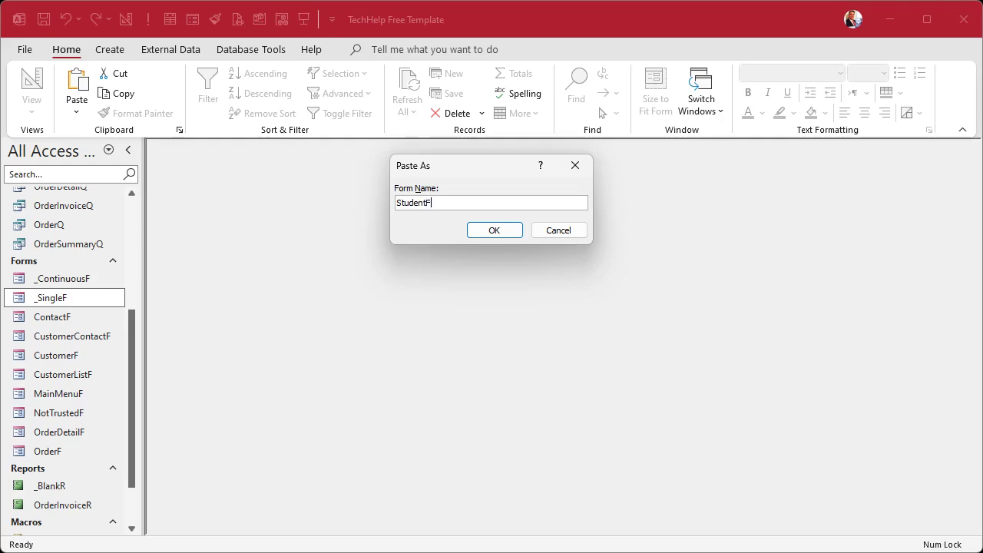
key(Return)
right_click(48, 470)
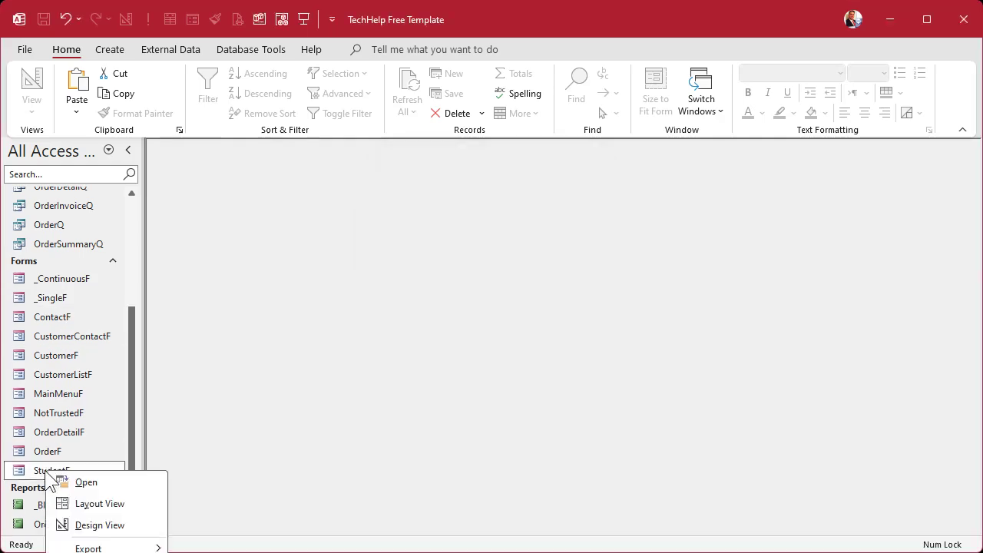
click(100, 525)
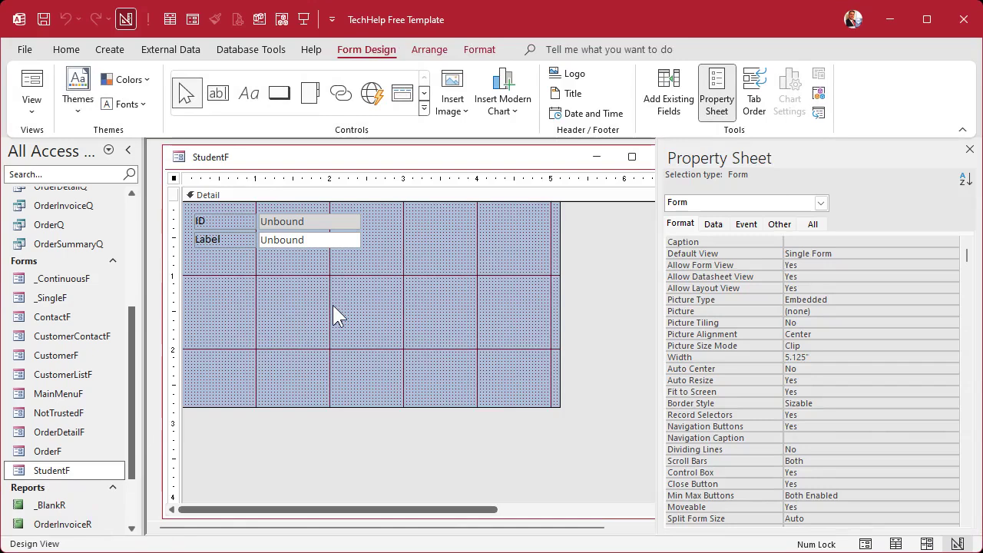
Set the StudentF form's record source to StudentT and narrow the property pane so the whole form shows
click(416, 311)
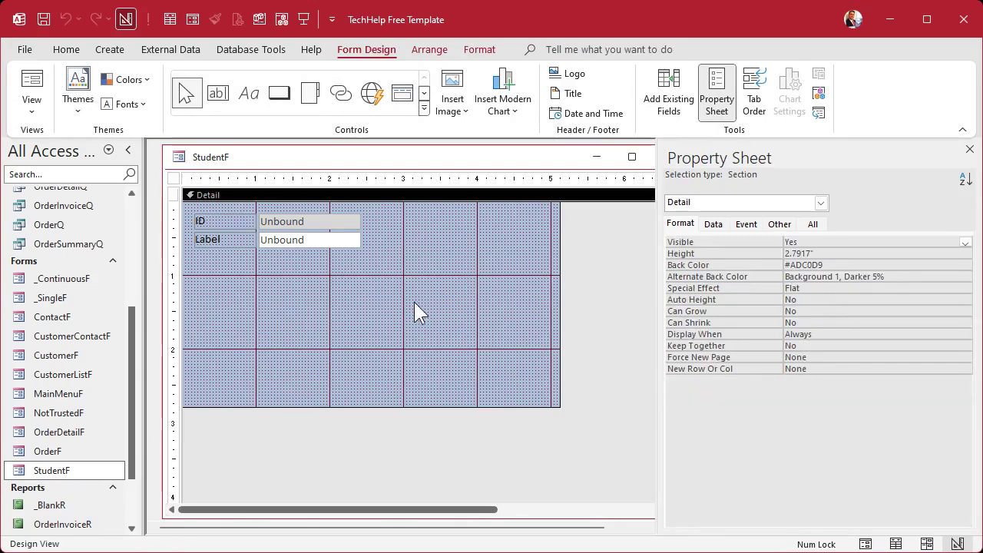
click(174, 179)
click(713, 224)
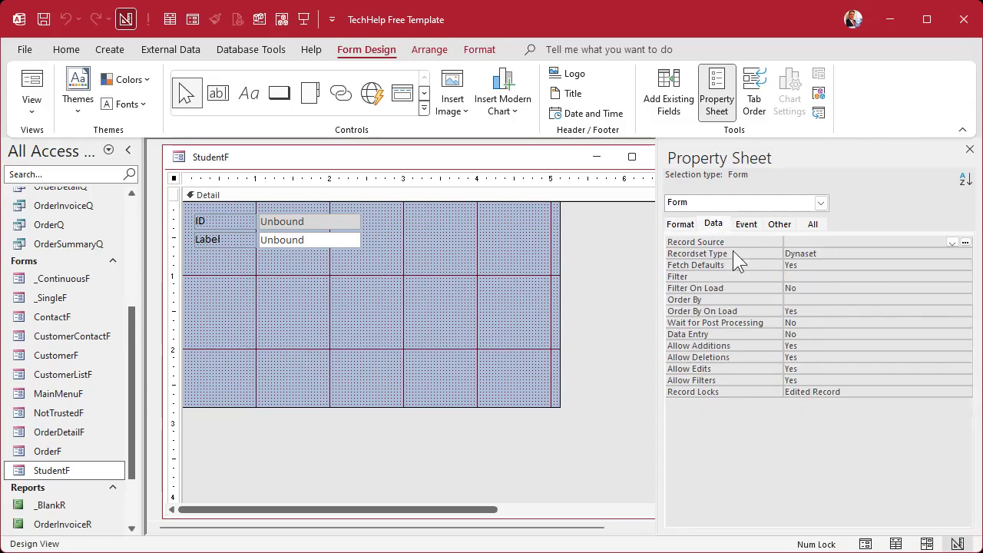
click(845, 242)
click(952, 242)
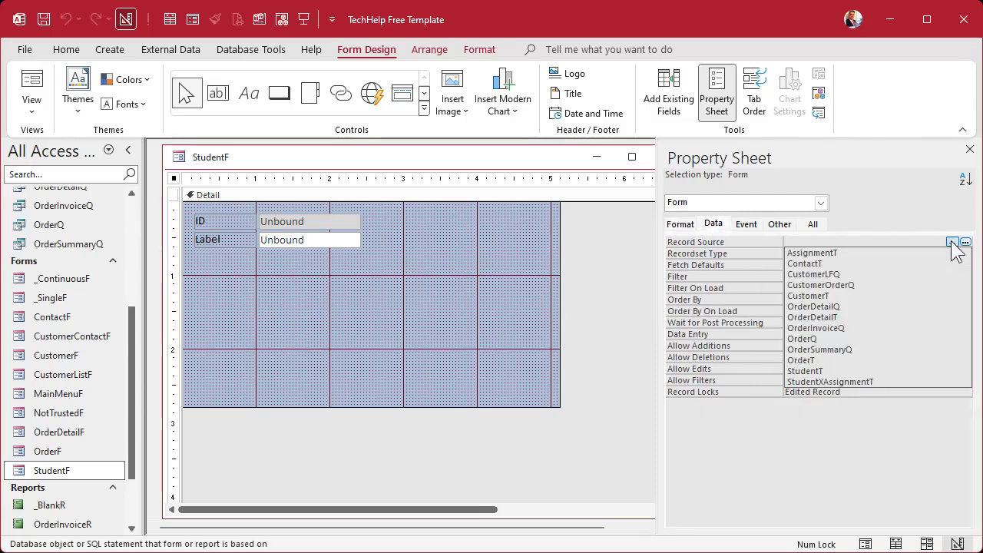
click(891, 372)
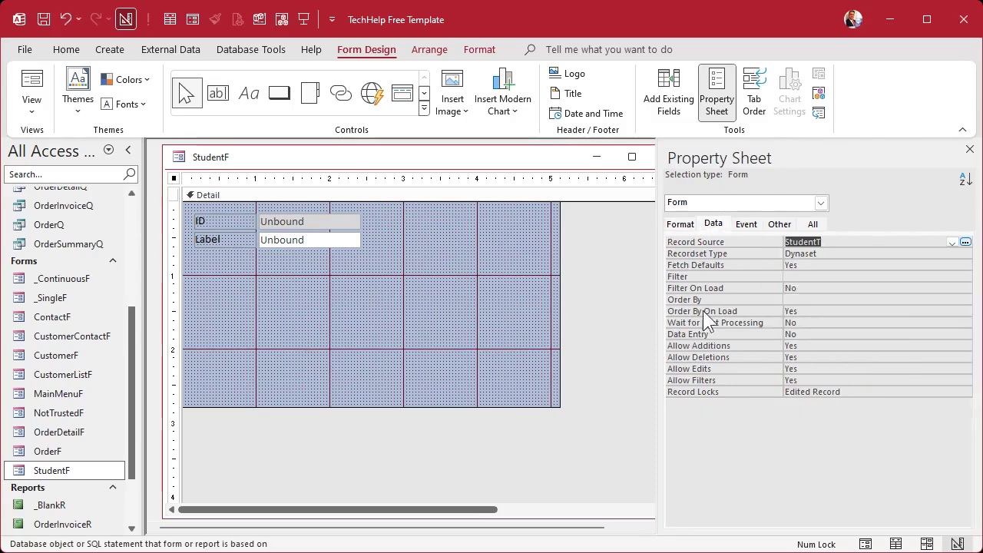
click(174, 178)
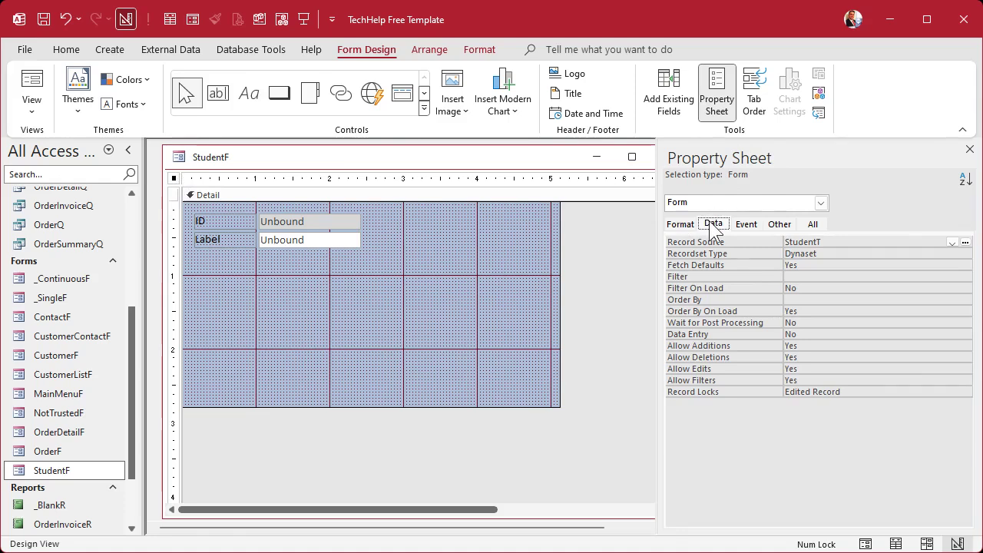
click(840, 241)
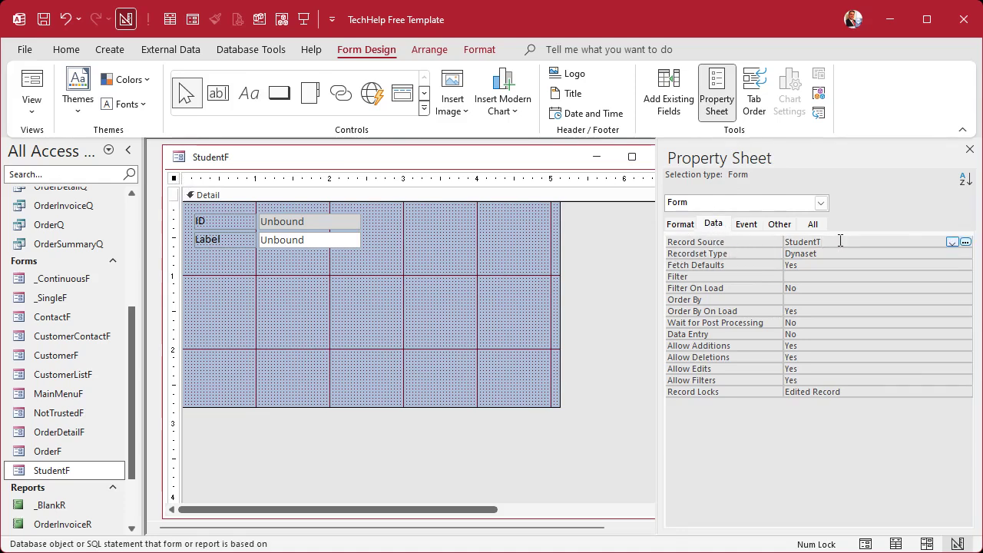
drag(659, 289, 739, 280)
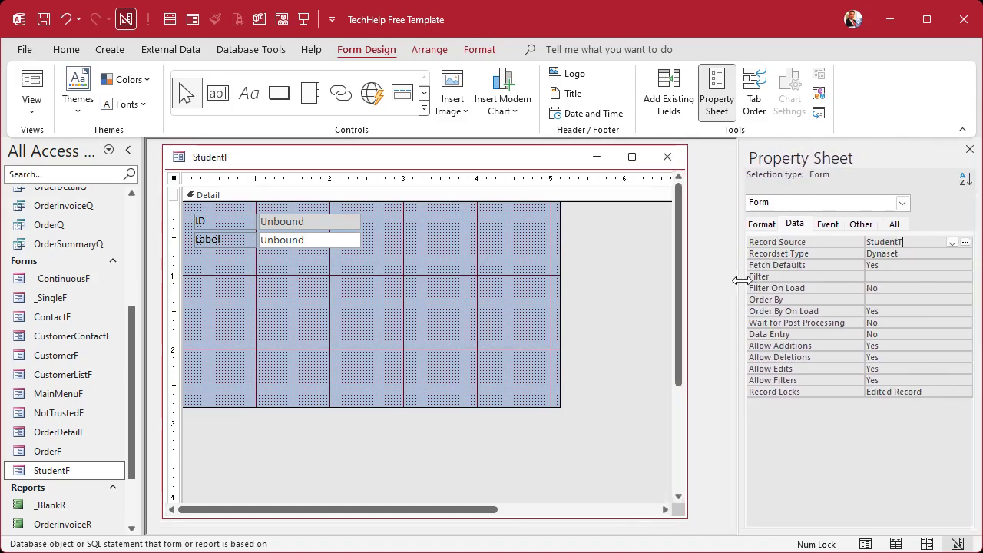
click(396, 282)
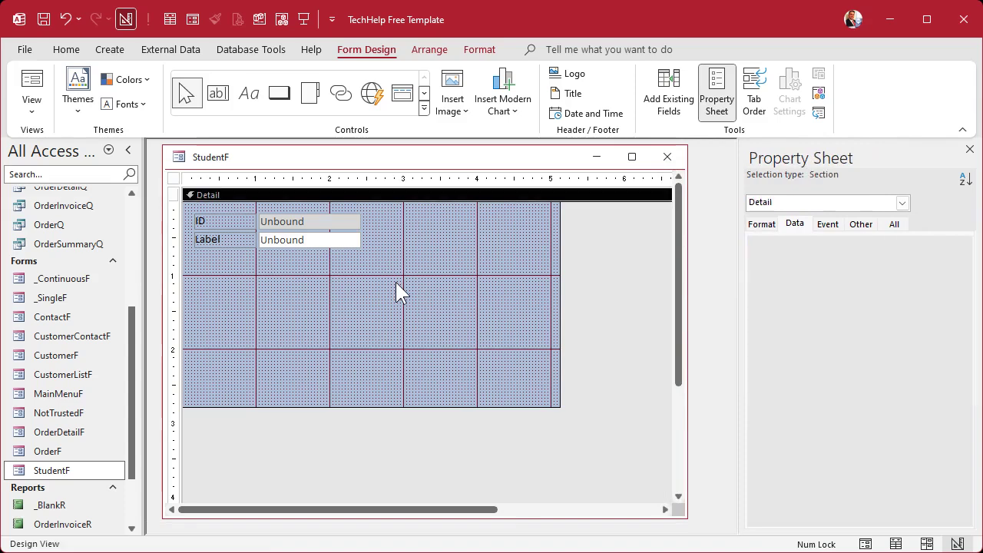
Bind the unbound text box beside the ID label to the StudentID field and name the control StudentID
click(315, 217)
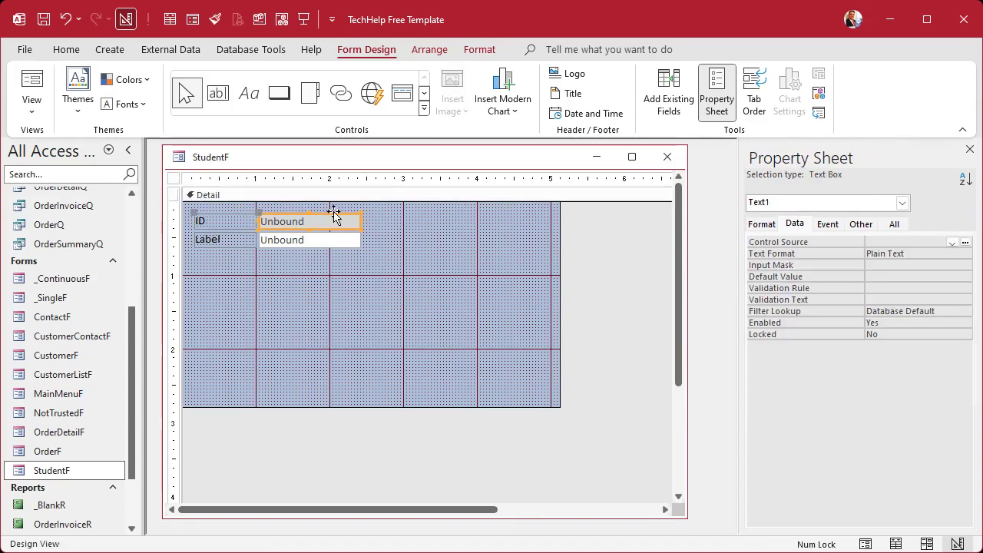
click(891, 225)
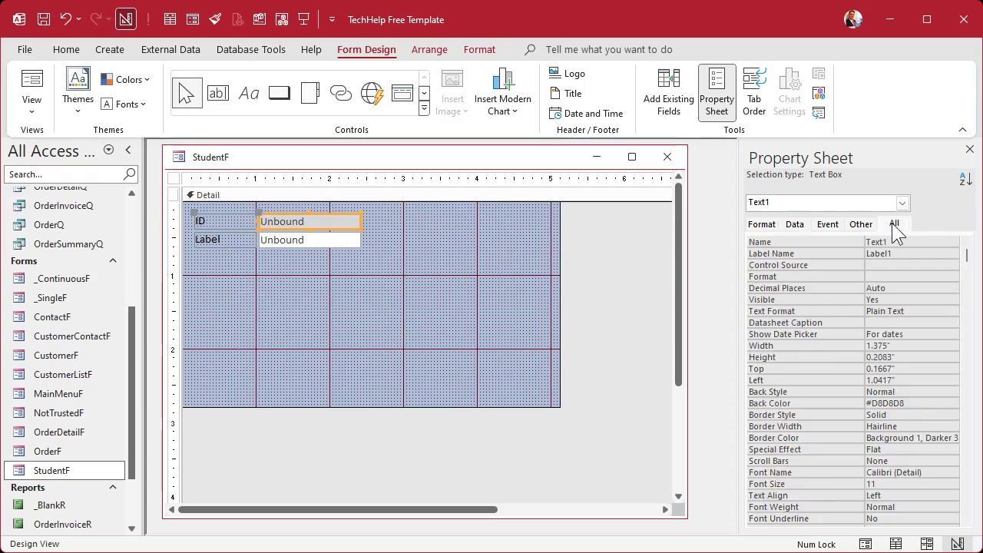
click(931, 266)
click(939, 265)
click(931, 276)
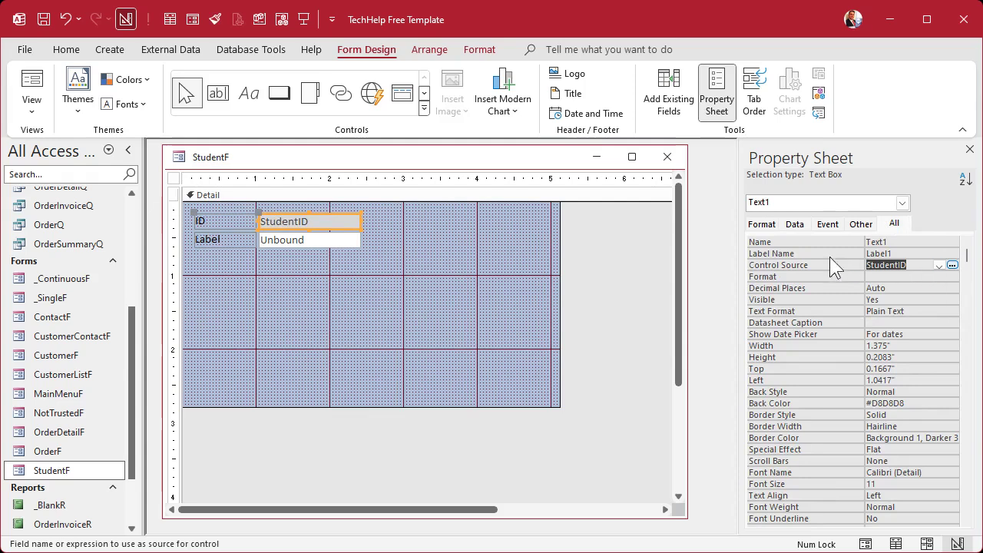
click(804, 239)
key(ctrl+v)
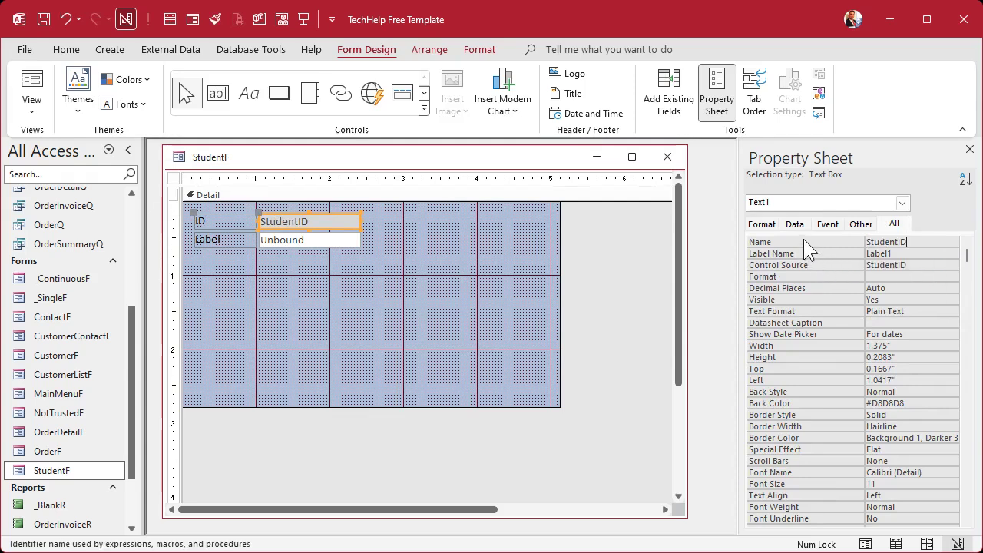
Bind the second text box to the StudentName field and name the control StudentName
click(345, 238)
click(889, 264)
click(939, 265)
click(924, 287)
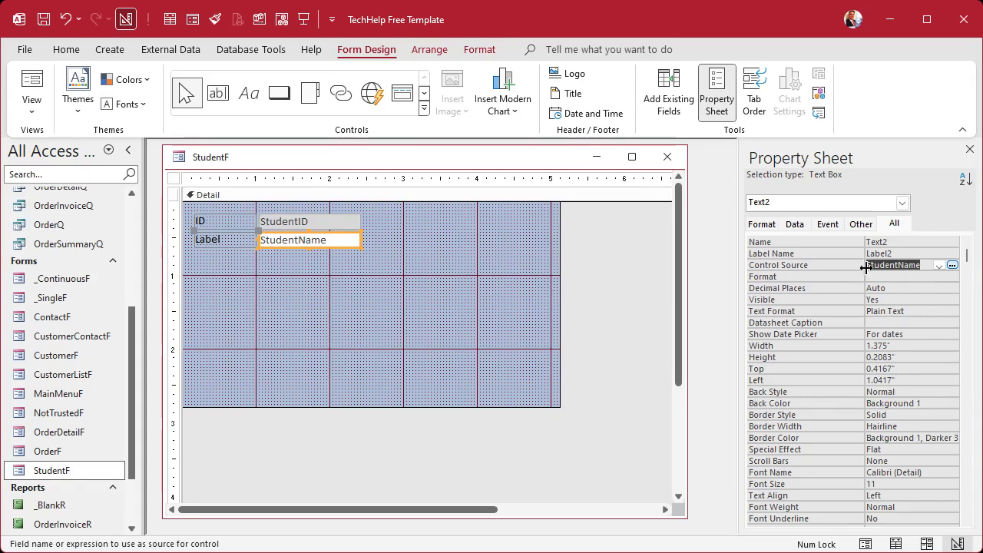
click(826, 242)
key(ctrl+v)
click(385, 271)
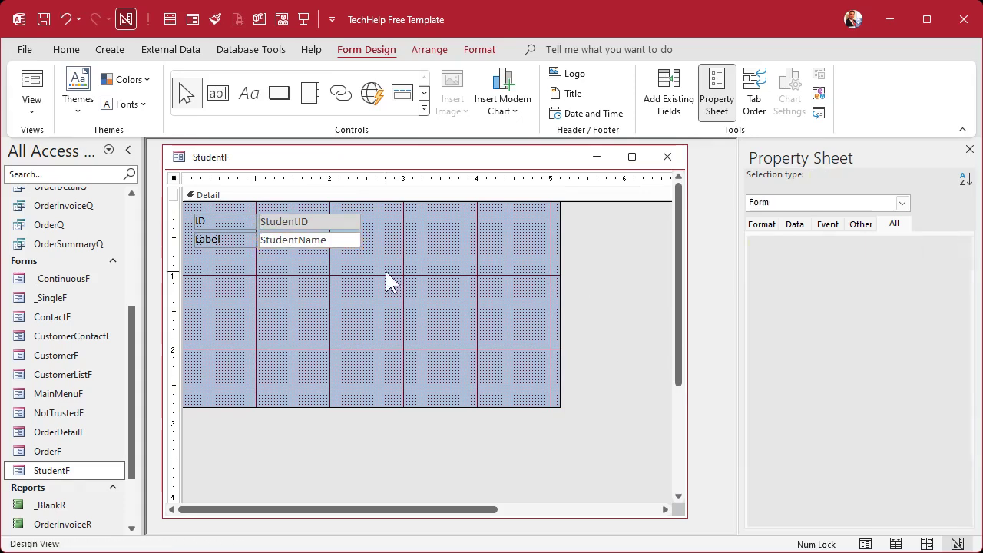
Change the caption of the label beside StudentName to Student and close the StudentF form
click(239, 239)
double_click(239, 239)
text(Student)
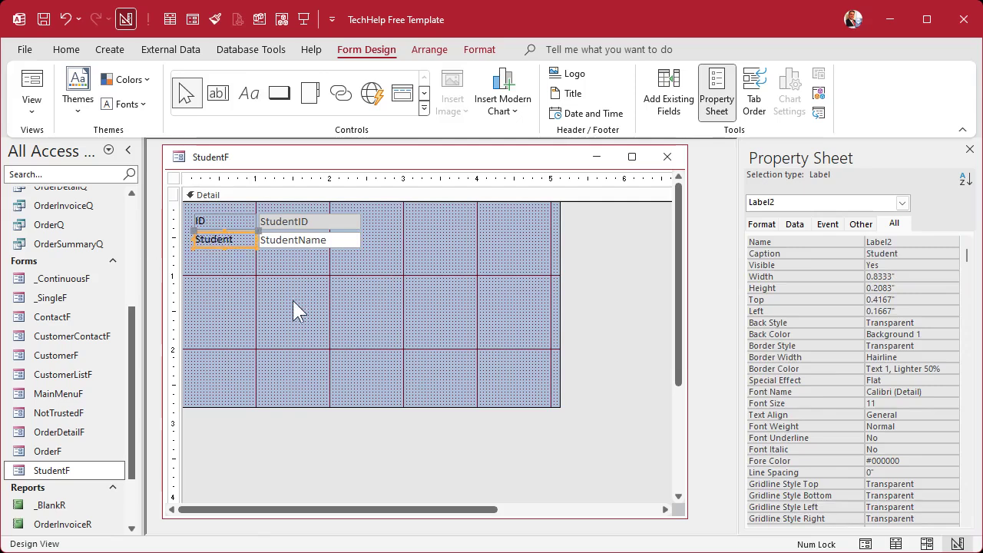
click(294, 301)
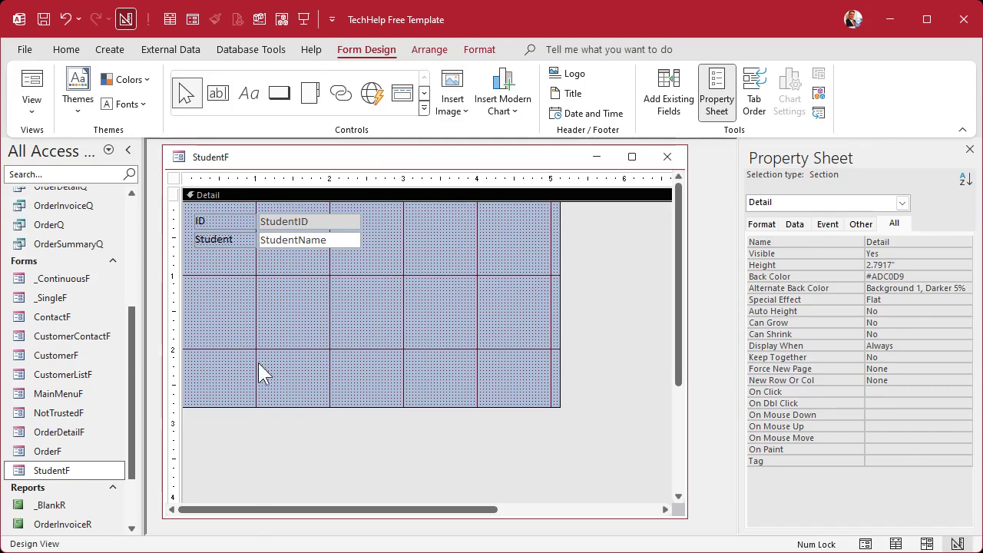
click(669, 156)
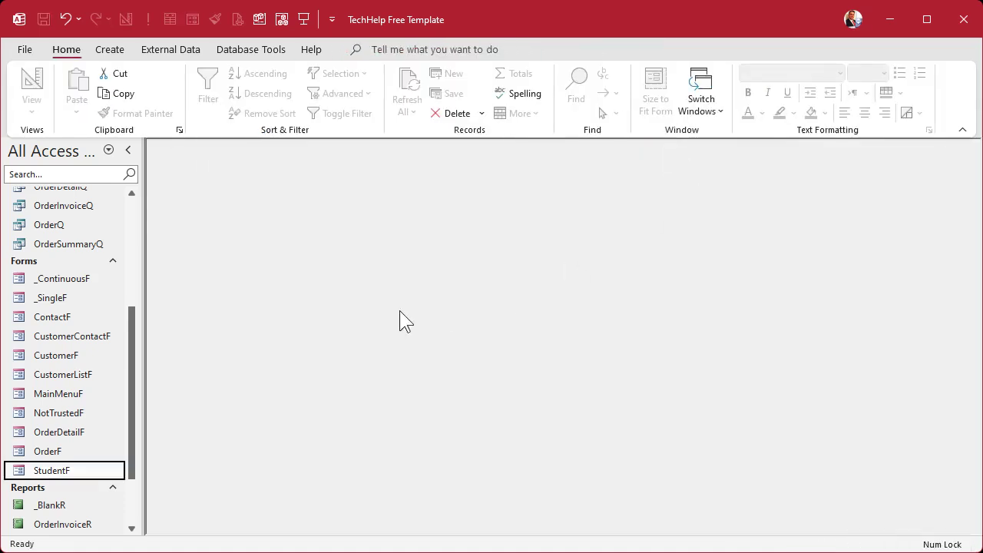
Duplicate the _ContinuousF form under the name StudentXAssignmentSubF and open the copy in Design View
click(68, 280)
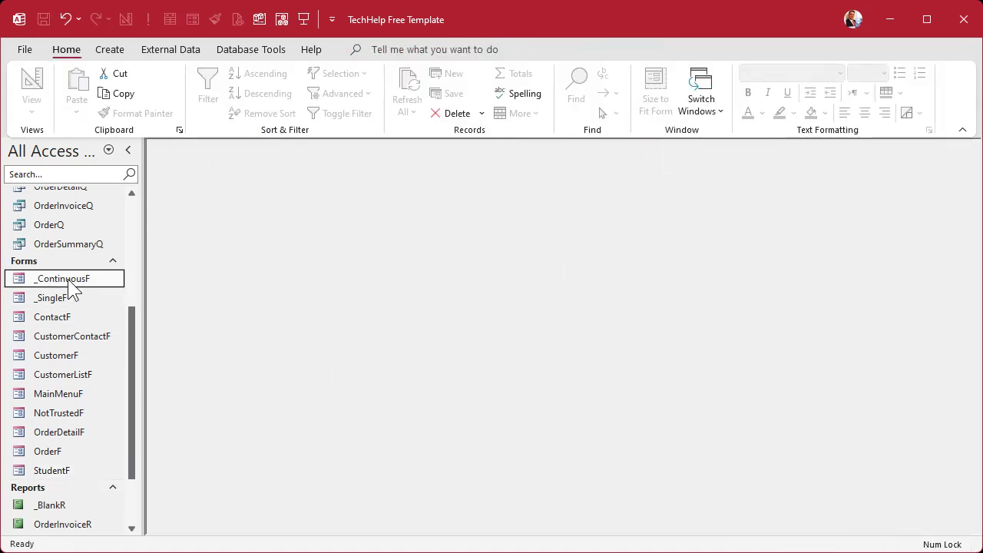
key(ctrl+c)
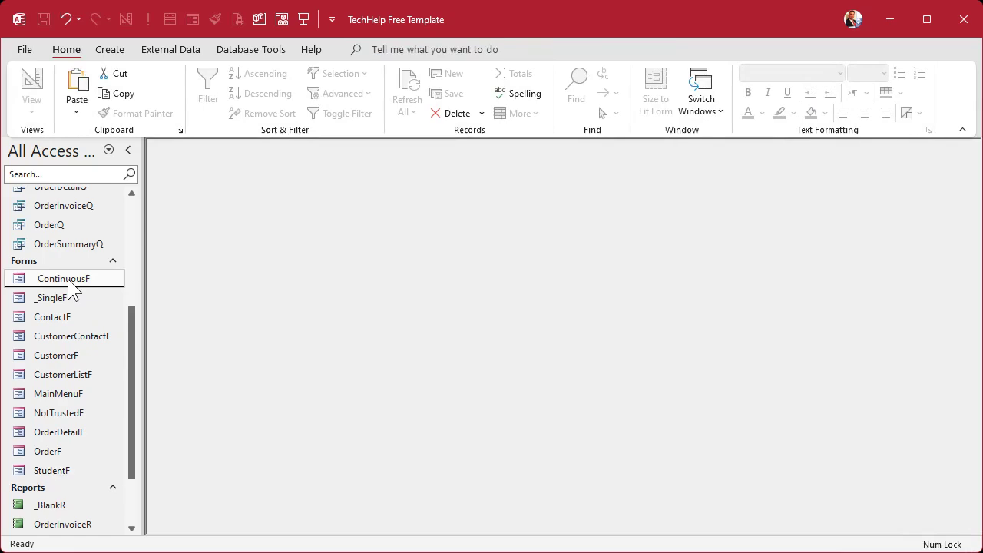
key(ctrl+v)
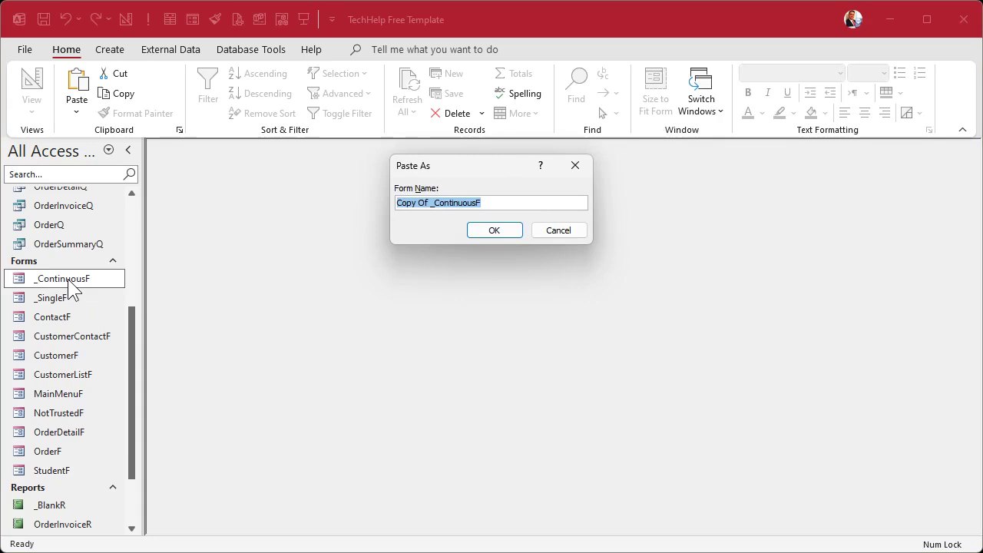
text(St)
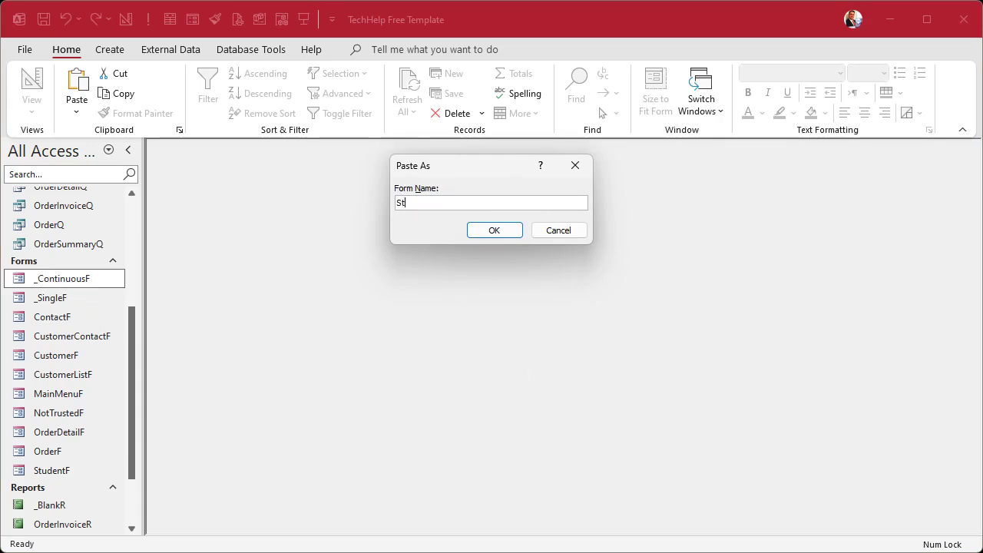
text(udentXAssignem)
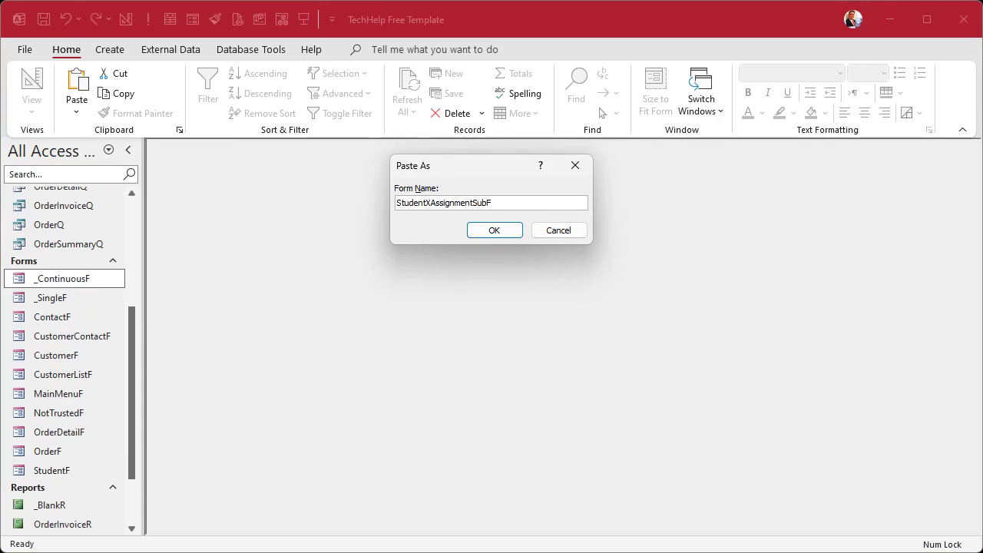
key(Return)
right_click(80, 493)
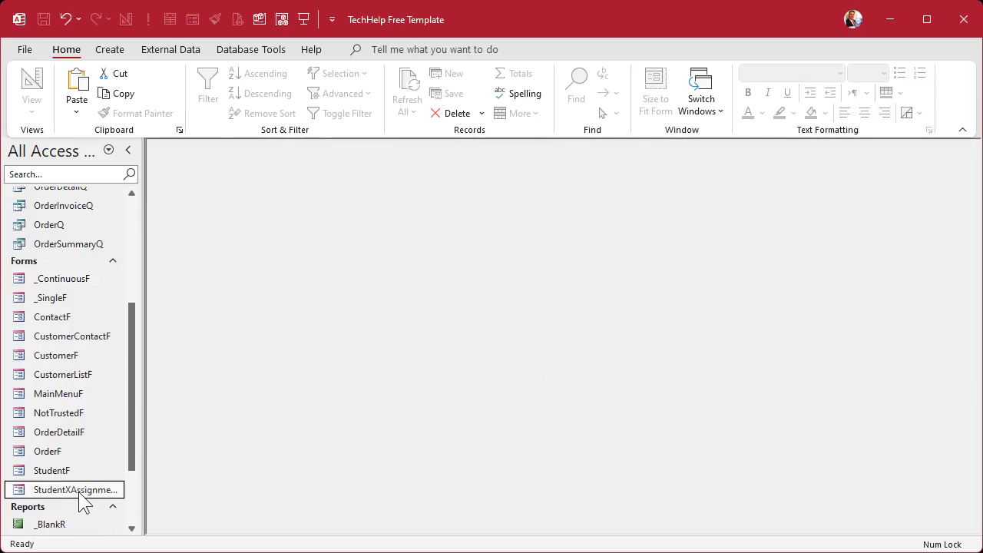
click(133, 545)
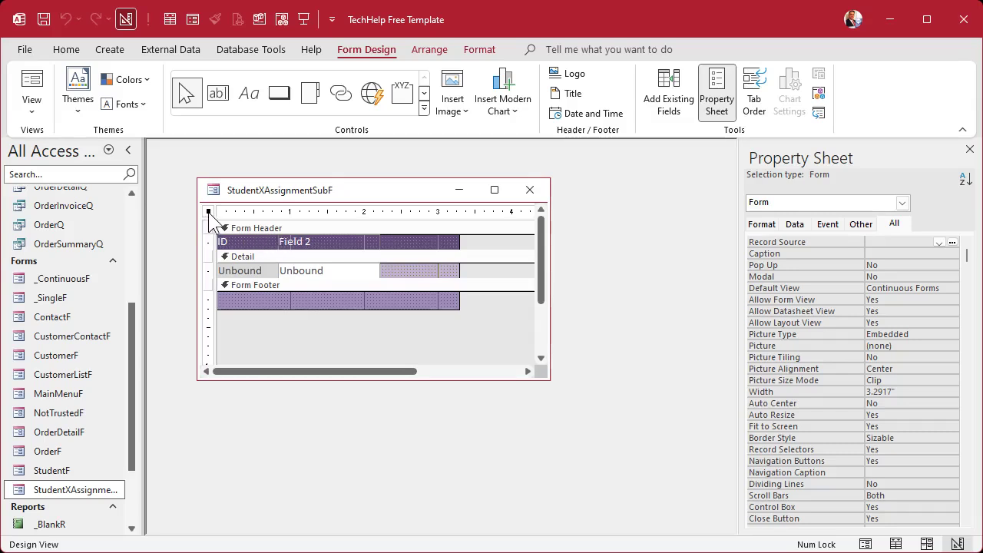
Set the StudentXAssignmentSubF form's record source to StudentXAssignmentT
click(795, 223)
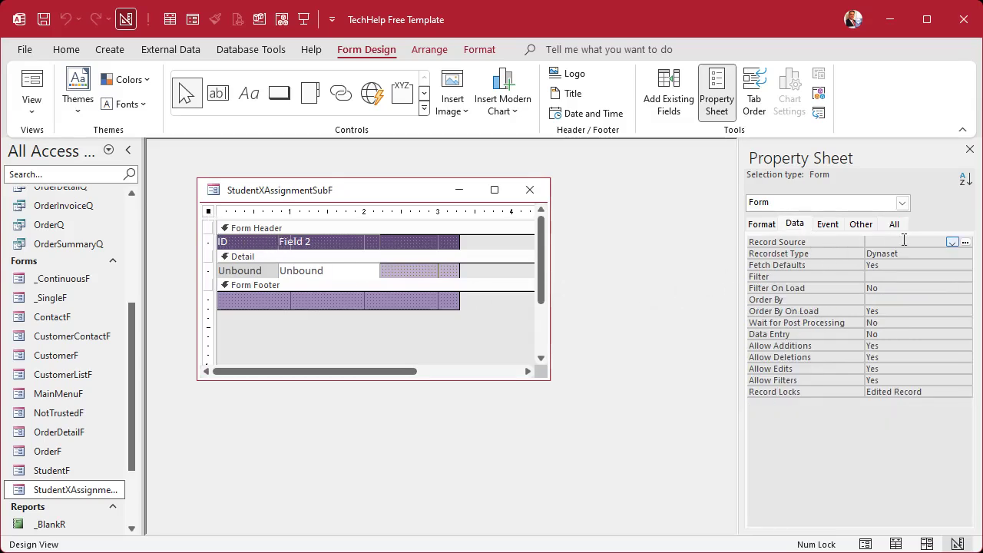
click(953, 243)
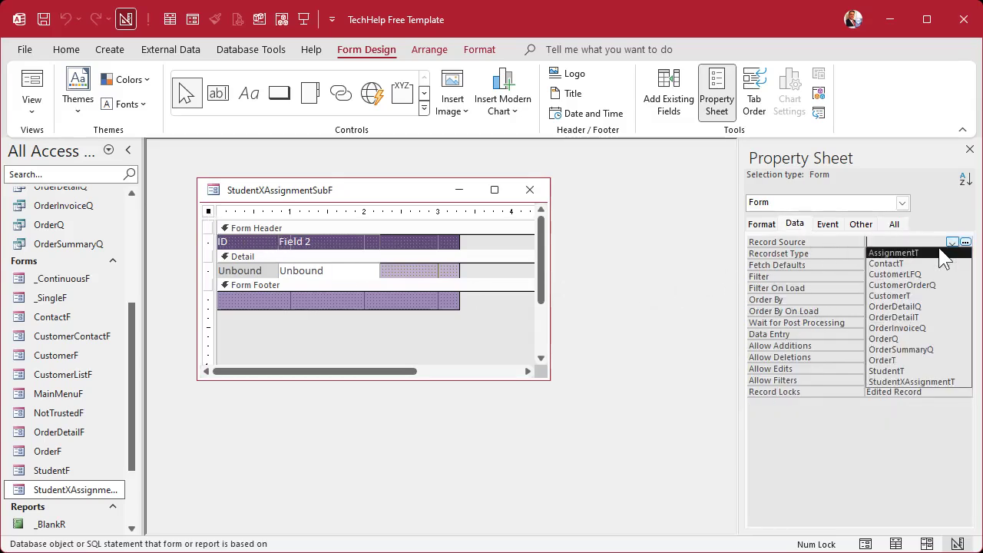
click(912, 382)
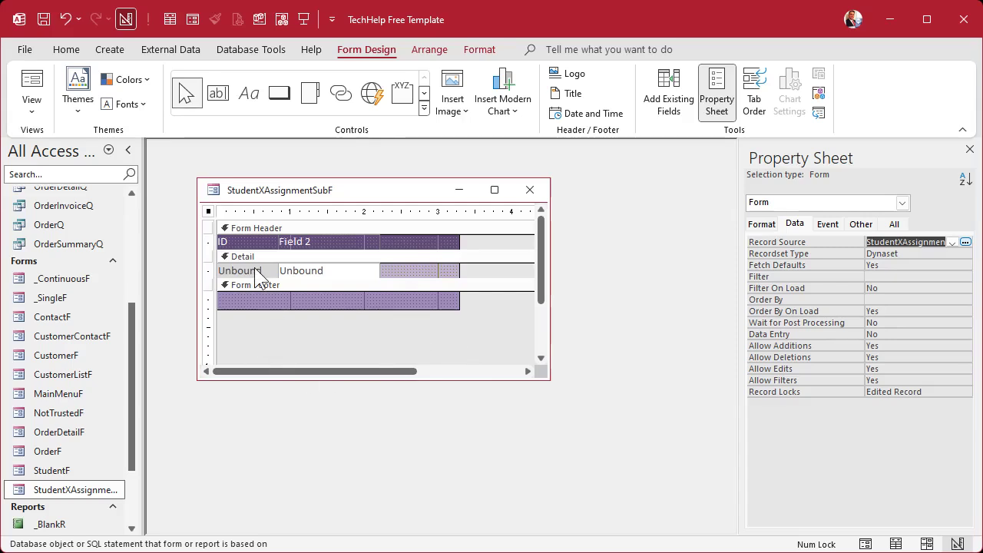
Replace the two unbound text boxes in the Detail section with the StudentID, AssignmentID and Grade fields
click(207, 270)
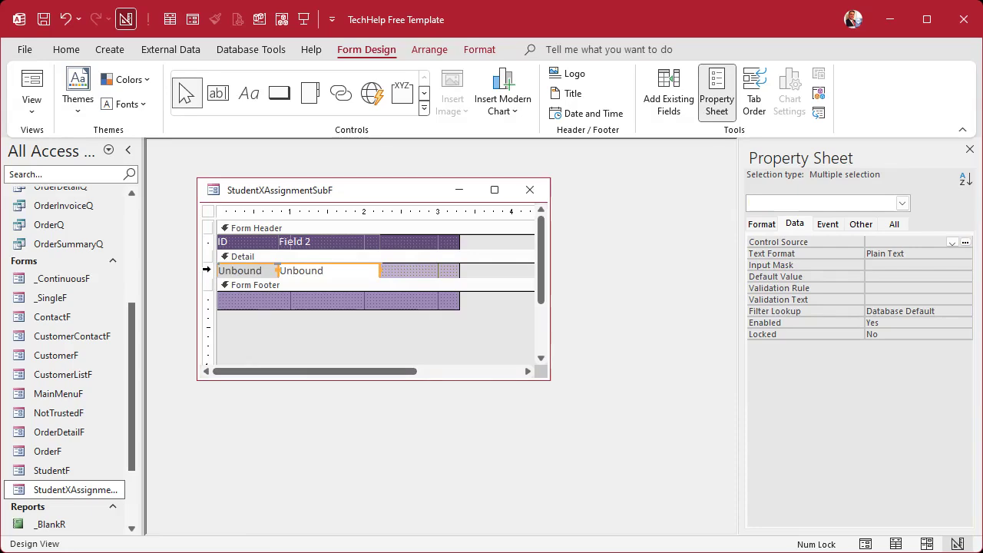
key(Delete)
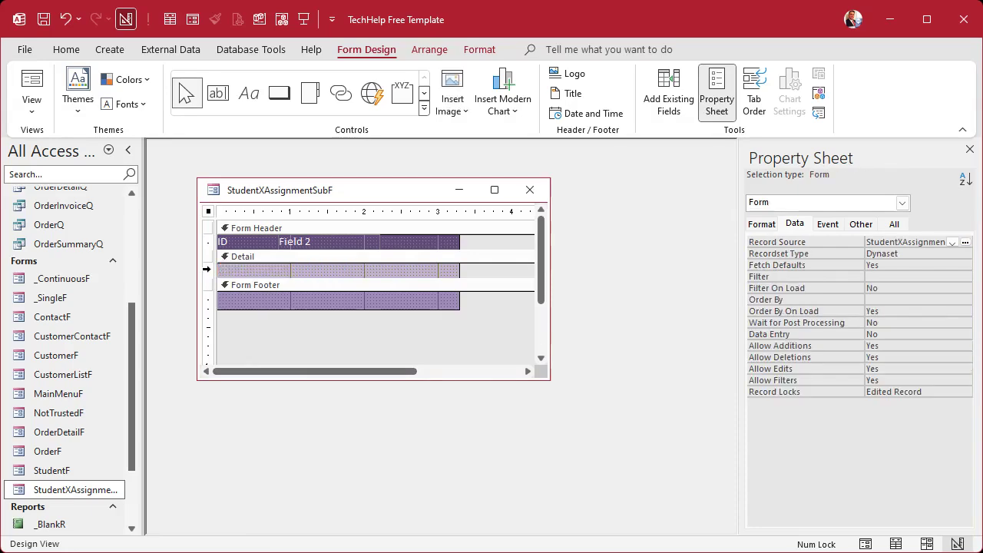
click(676, 96)
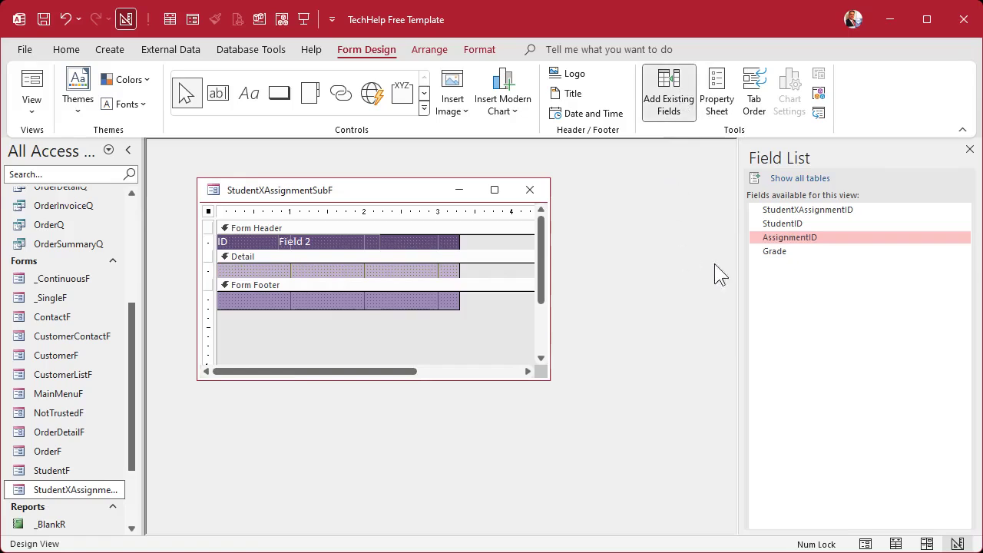
click(837, 224)
shift+click(831, 250)
drag(831, 250, 339, 269)
Delete the three attached field labels and line up StudentID, AssignmentID and Grade in one row atop the Detail section
drag(224, 267, 322, 324)
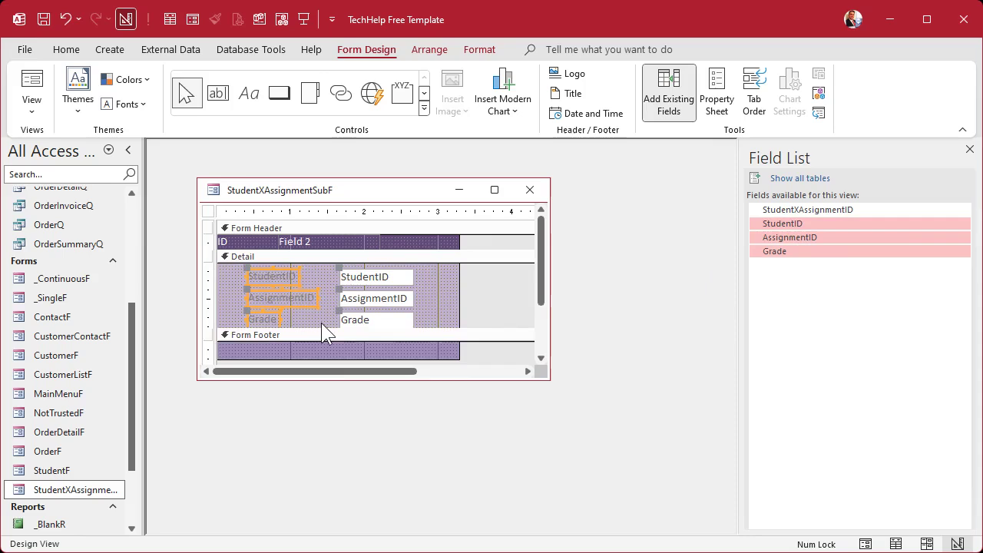
key(Delete)
drag(384, 279, 259, 277)
drag(351, 301, 302, 271)
drag(368, 323, 415, 275)
click(407, 305)
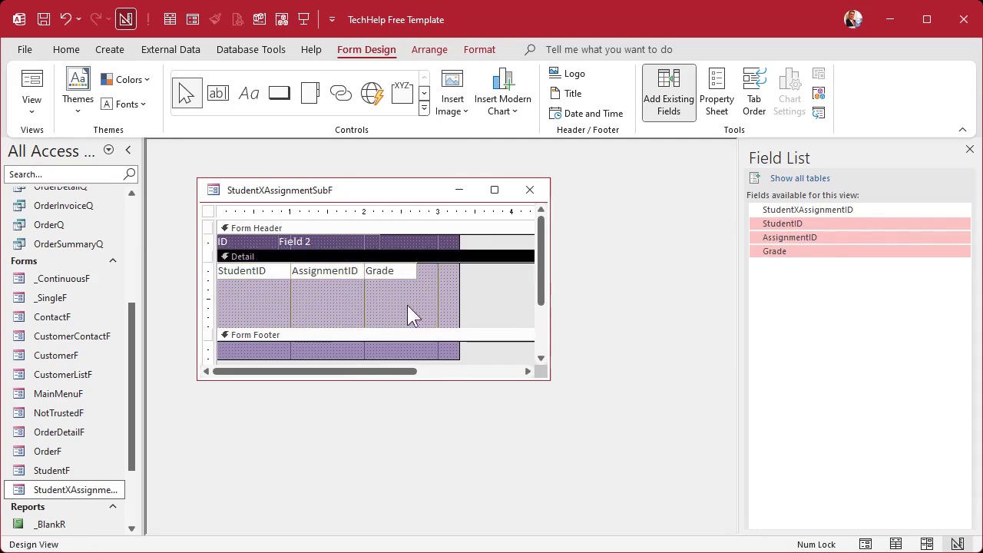
Change the ID label in the form header to Student
click(298, 244)
click(247, 253)
double_click(247, 241)
text(Student)
key(Return)
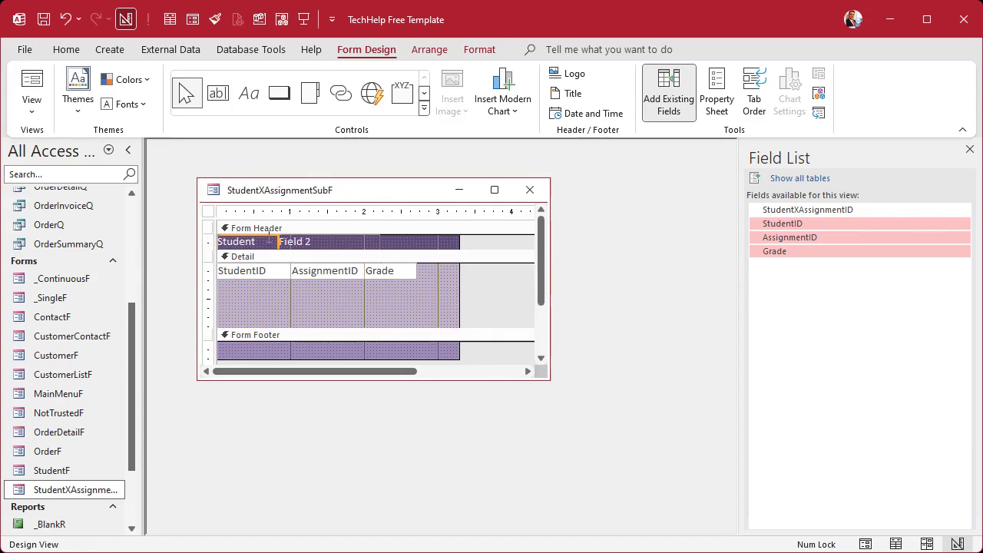
Move the Field 2 header label above AssignmentID, caption it Assignment and narrow it to its column
mouse_move(311, 241)
mouse_down()
mouse_move(336, 242)
mouse_move(325, 239)
mouse_up()
click(329, 241)
text(Assignment)
key(Return)
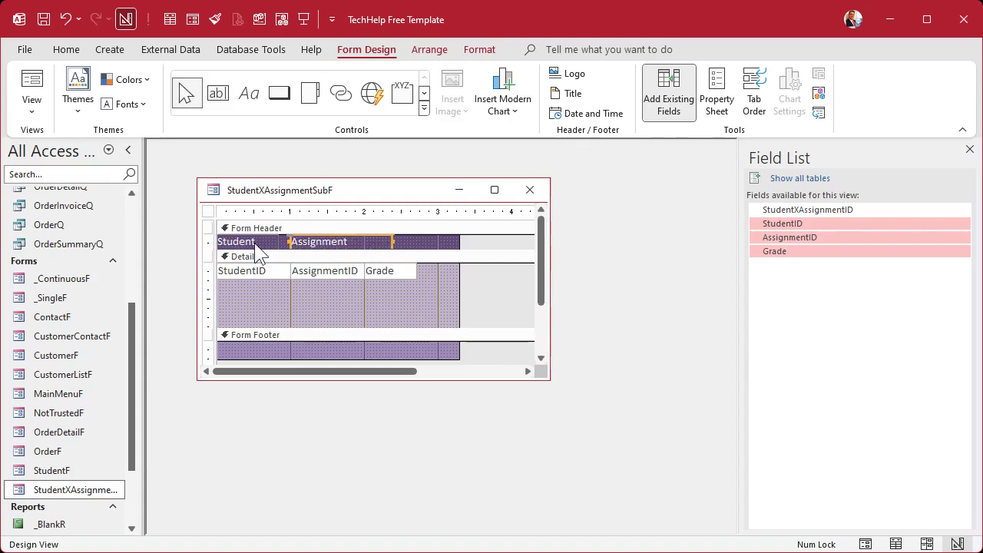
drag(393, 242, 366, 239)
Duplicate the Assignment header label, caption the copy Grade, and fit it above the Grade field in the form header
key(ctrl+c)
key(ctrl+v)
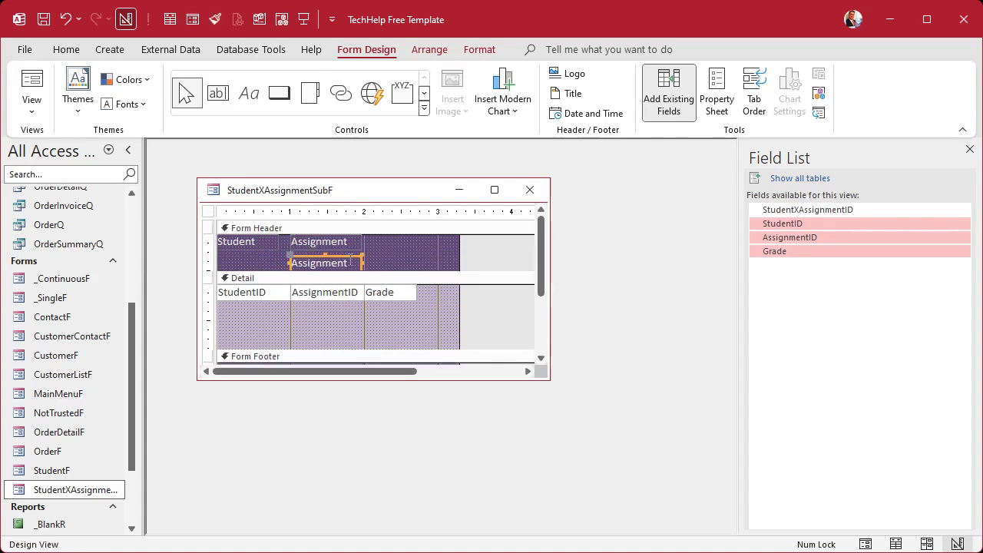
key(F2)
text(Grade)
click(388, 272)
click(415, 244)
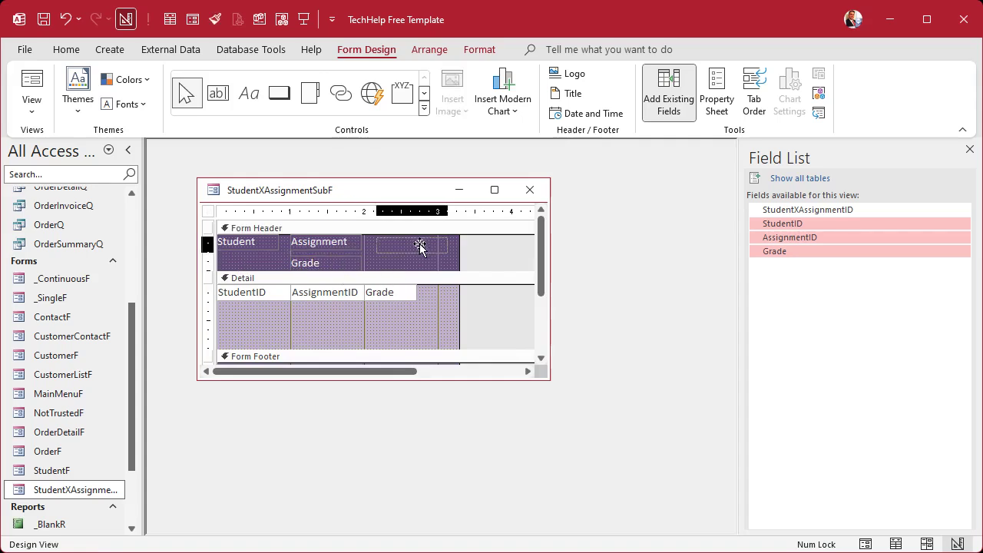
drag(406, 242, 405, 243)
double_click(435, 242)
Shrink the Form Header and Detail sections to a single row each, and reopen StudentXAssignmentSubF in Form View
drag(355, 270, 355, 248)
drag(355, 335, 357, 285)
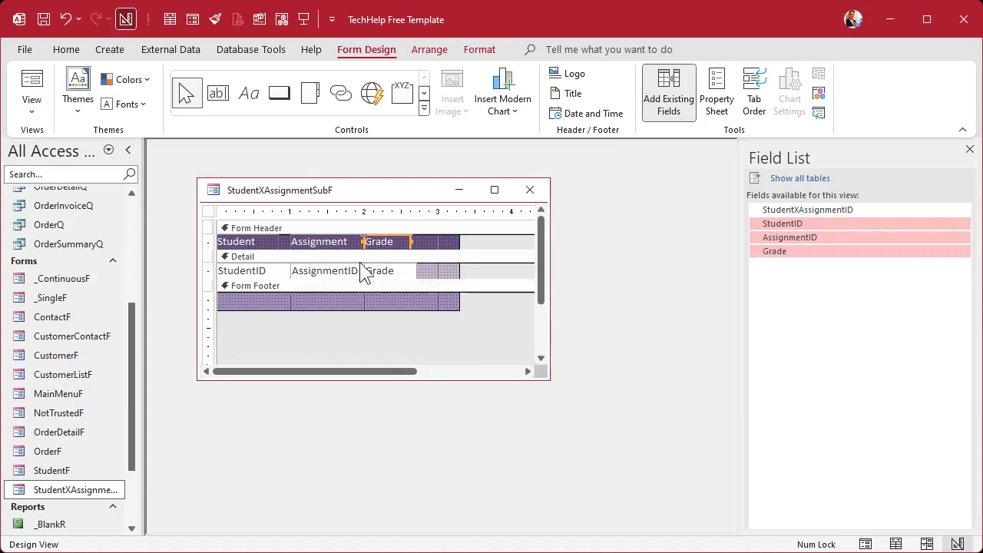
click(528, 190)
double_click(86, 494)
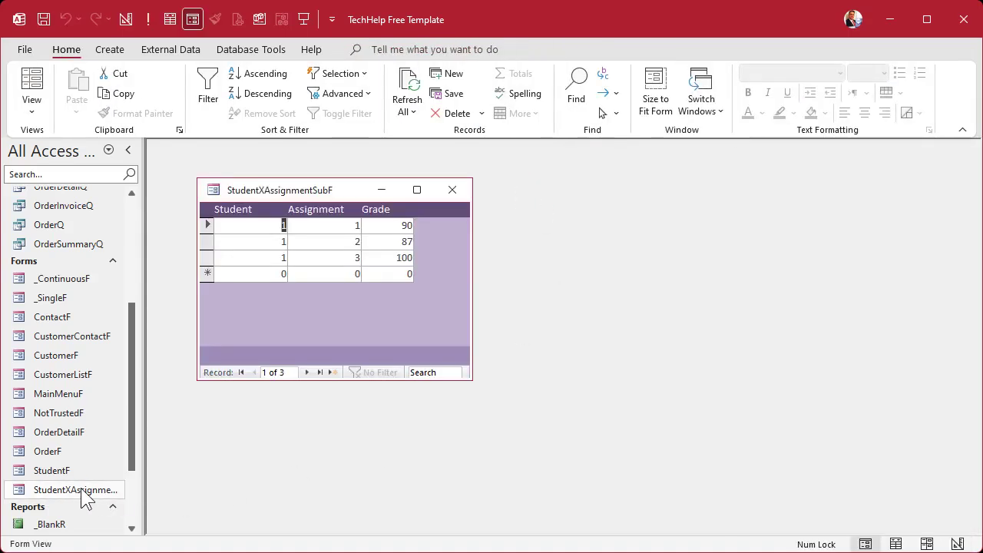
Left-align the StudentID, AssignmentID and Grade text boxes in Design View, and reopen StudentXAssignmentSubF in Form View
right_click(344, 321)
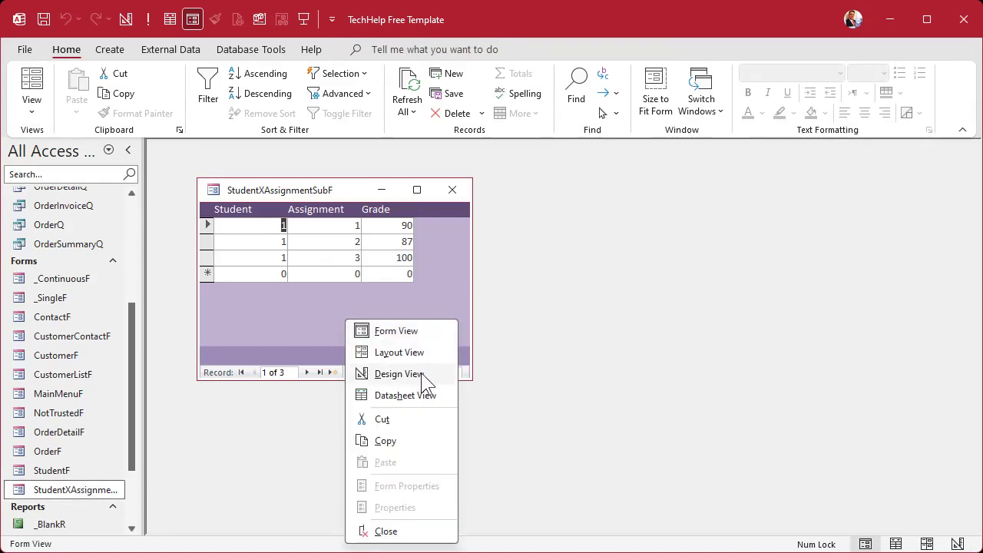
click(421, 372)
drag(255, 301, 392, 273)
click(478, 49)
click(256, 103)
click(459, 193)
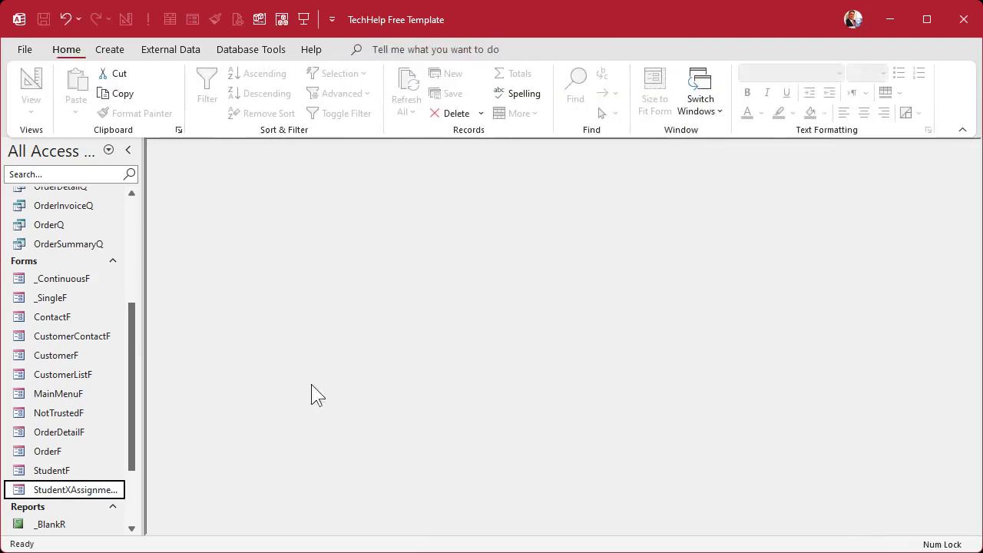
double_click(78, 495)
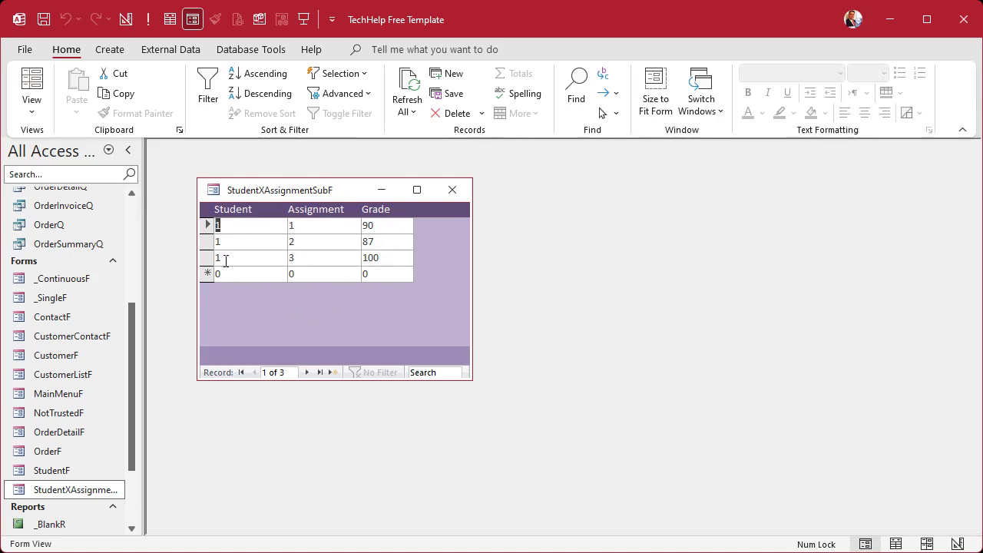
Review the StudentF form and the StudentXAssignmentSubF form one after the other in Form View
click(456, 194)
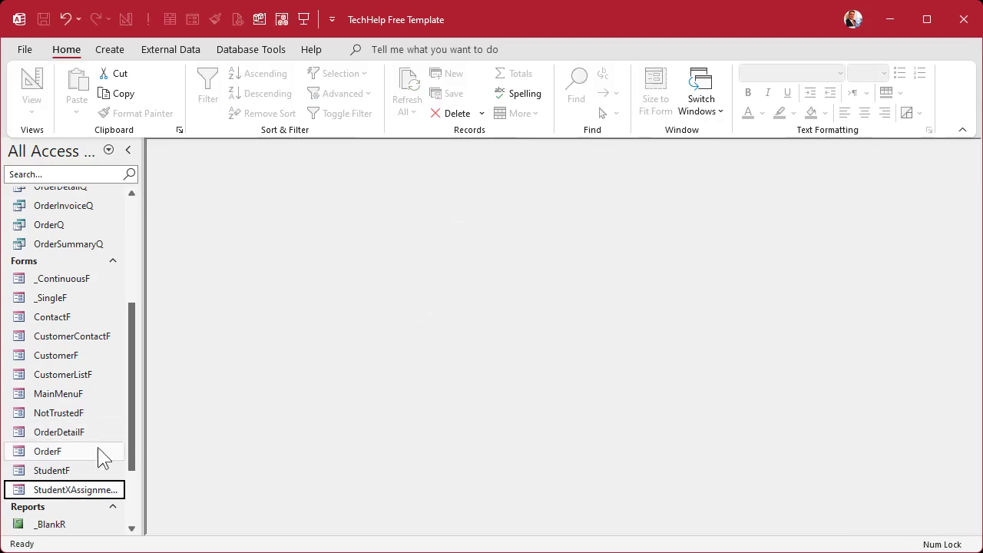
double_click(66, 471)
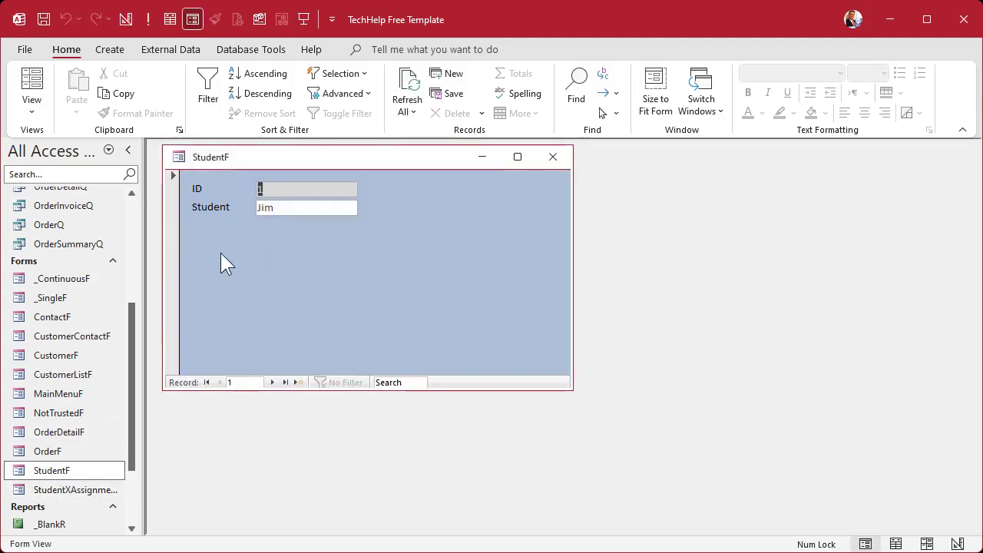
click(554, 158)
click(74, 492)
double_click(74, 491)
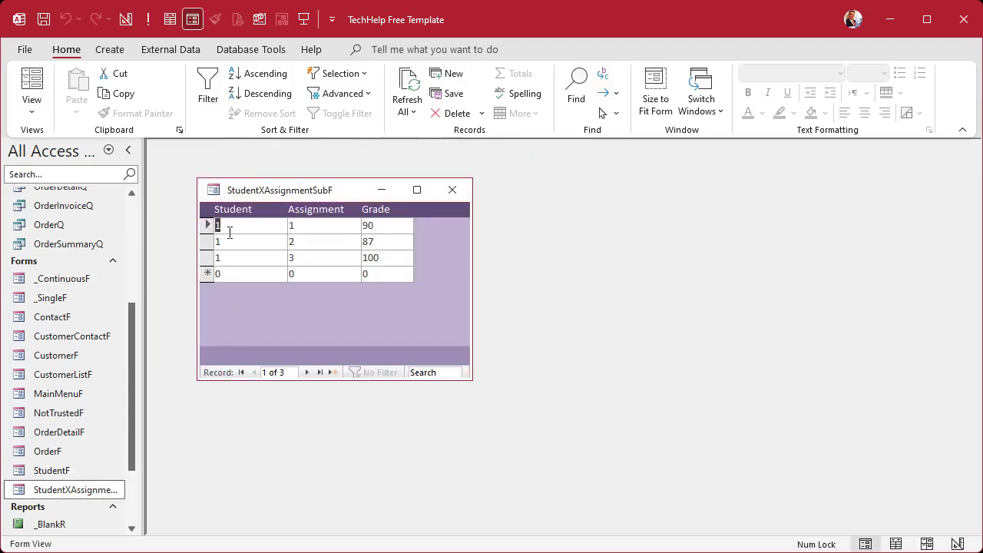